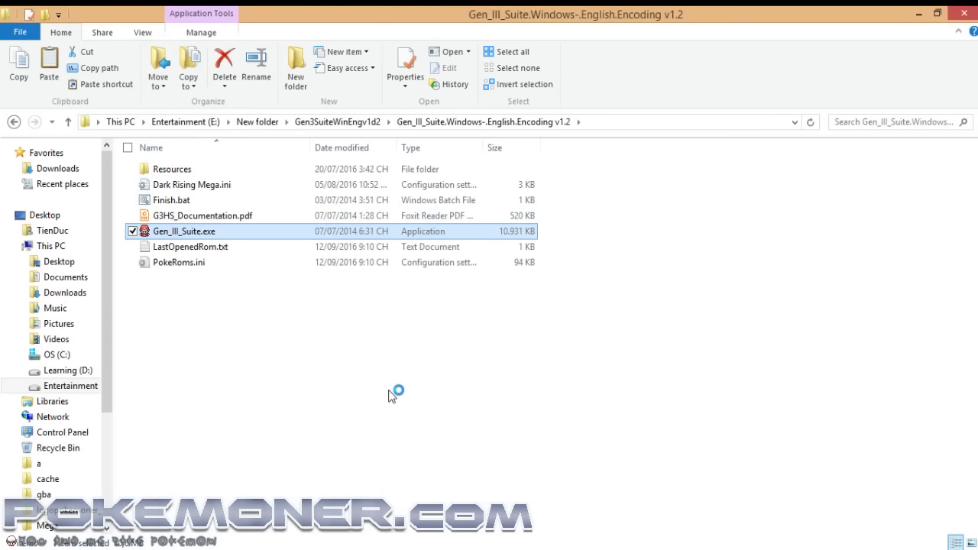
Load the Pokemon Theta Emerald 721 EX Alpha 1.1 ROM from New folder on drive E: into the hacking suite.
left_click(339, 282)
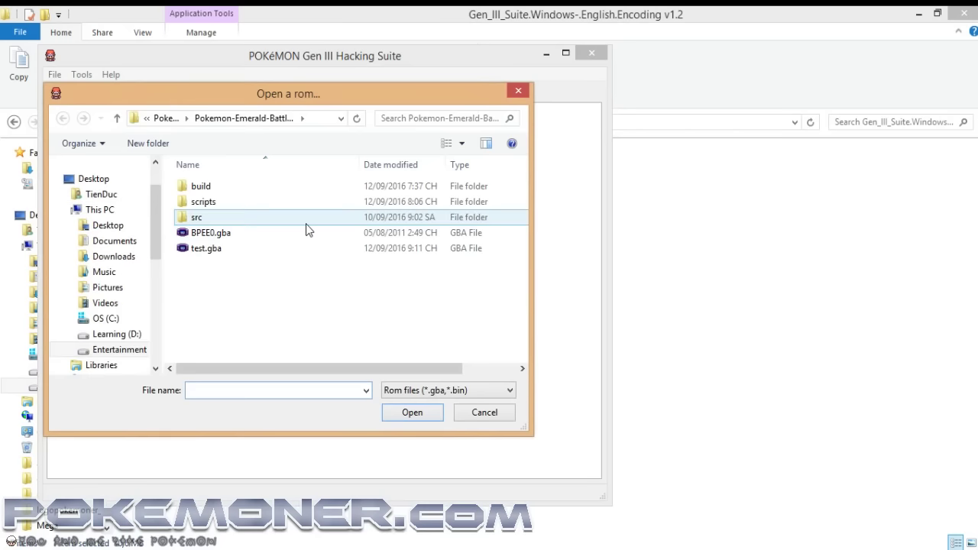
left_click(126, 350)
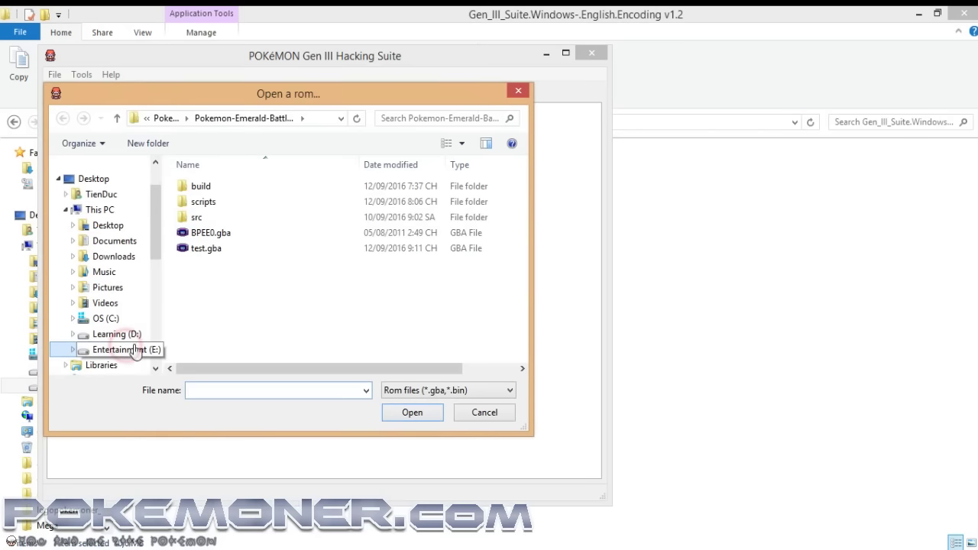
key("Up")
key("Up")
key("Up")
key("Return")
key("Right")
key("Right")
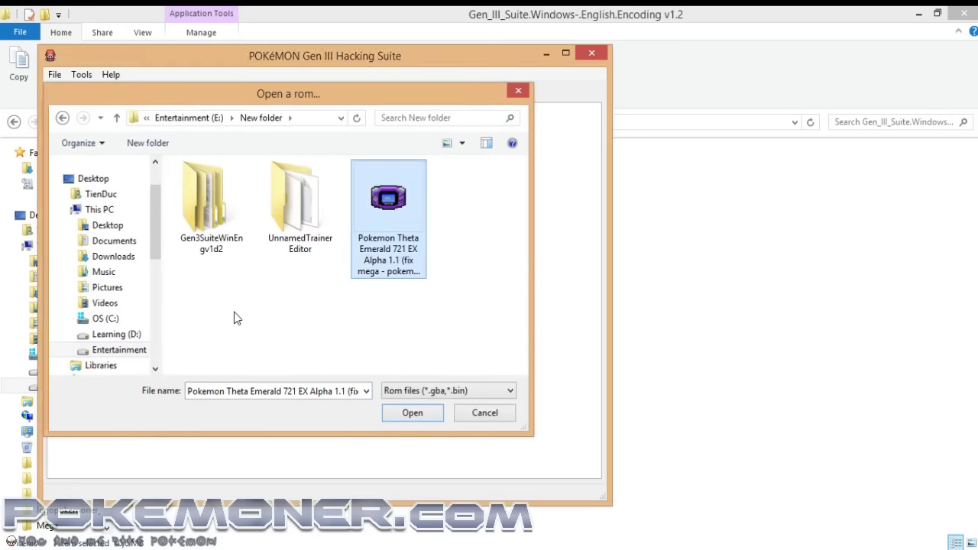
key("Return")
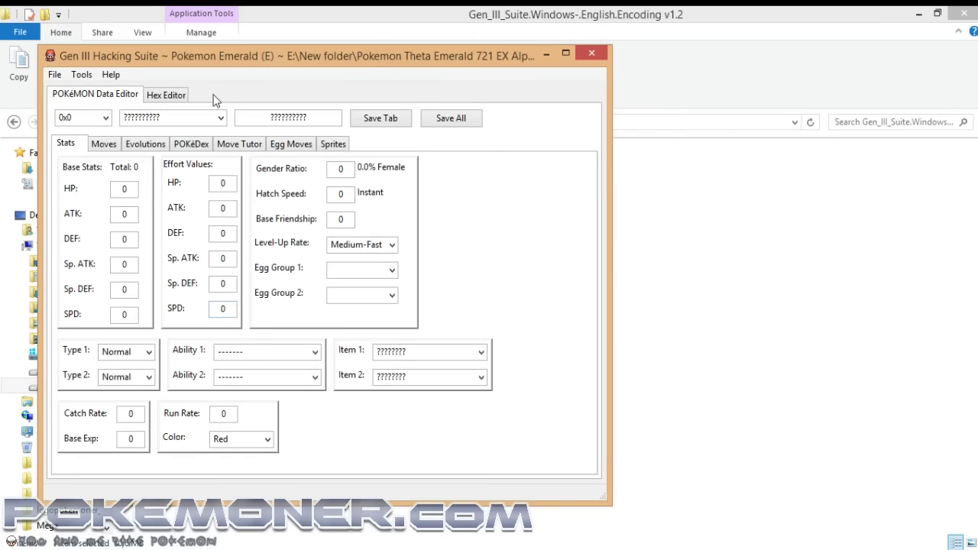
Select Charizard and review its evolutions, stats and learned moves.
left_click(220, 119)
left_click(177, 200)
left_click(143, 146)
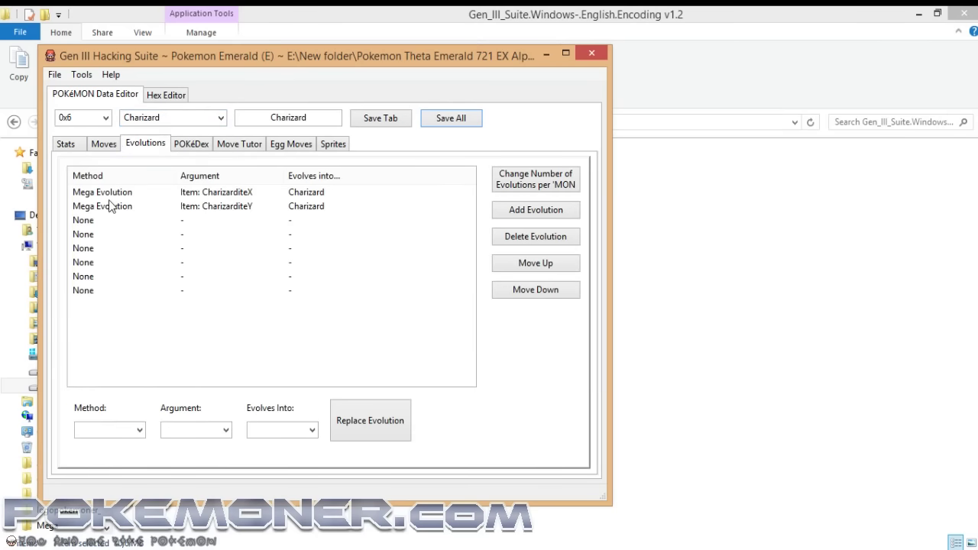
left_click(65, 148)
left_click(105, 147)
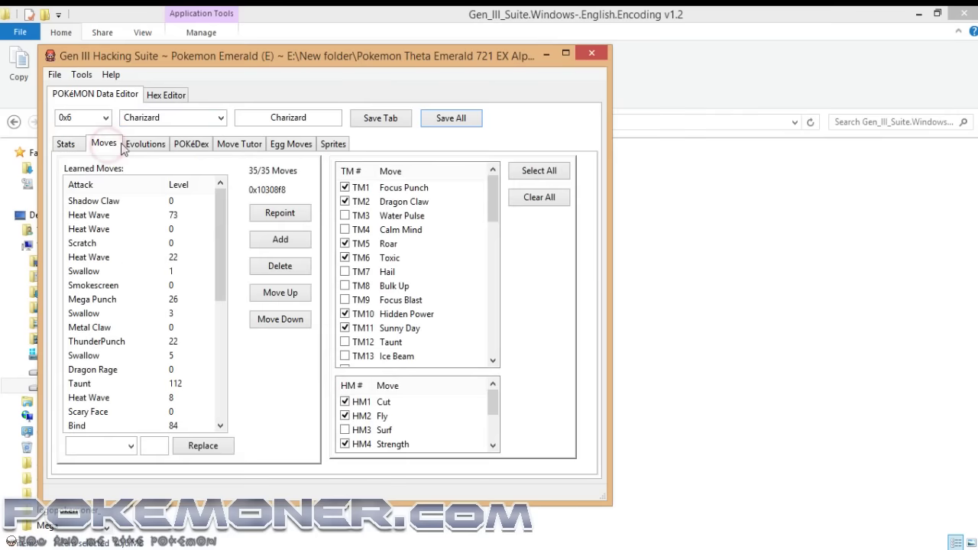
left_click(135, 145)
Select Pidgeot and check its evolution entries and stats.
left_click(220, 118)
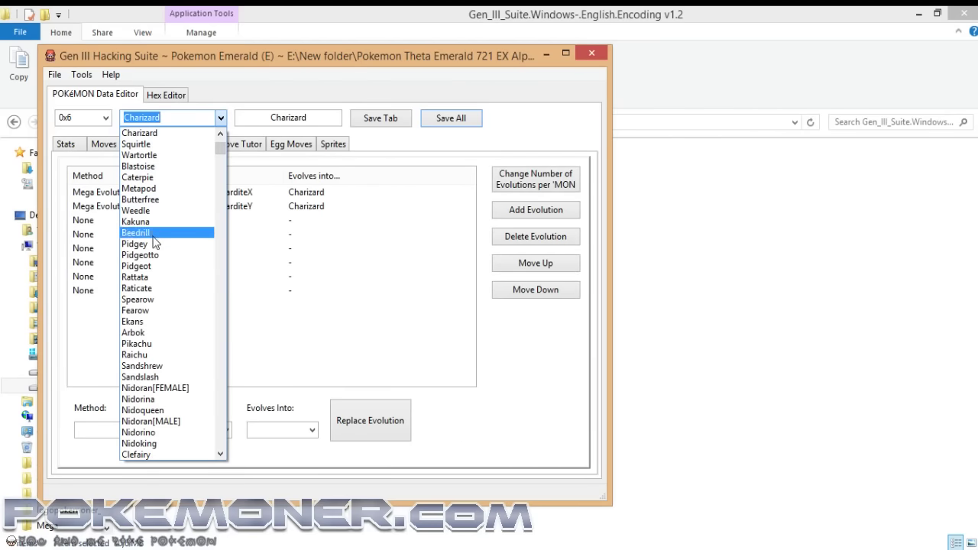
left_click(153, 267)
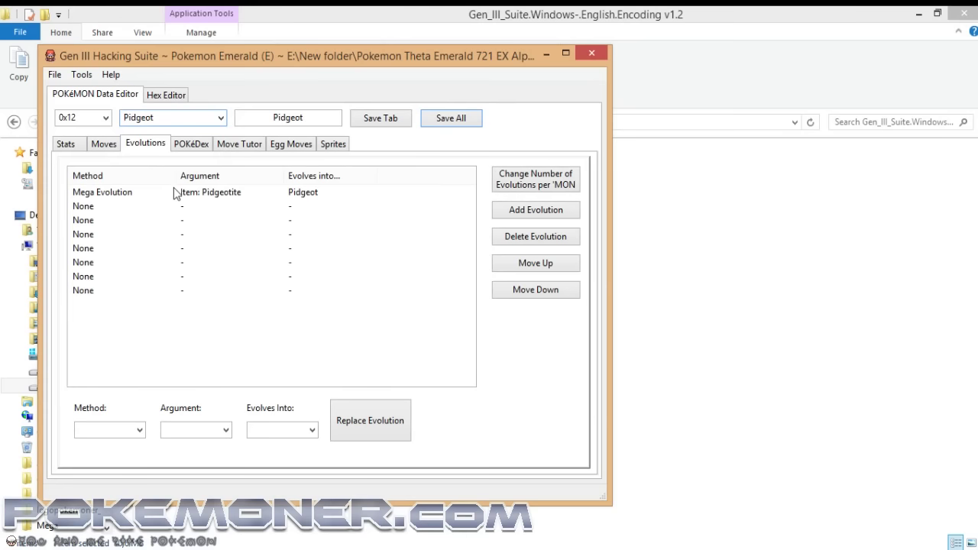
left_click(67, 146)
Select Alakazam, check its stats and evolution entries, and close the hacking suite.
left_click(221, 118)
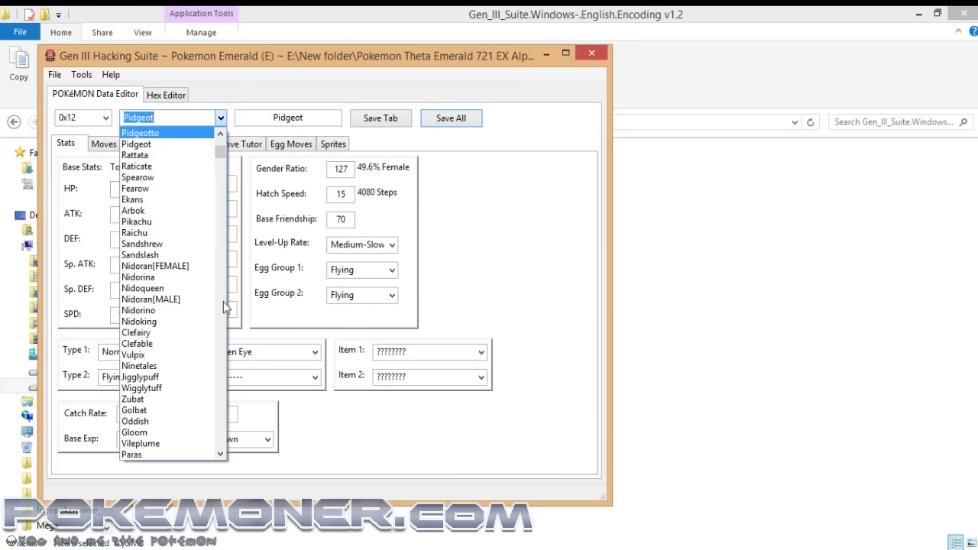
left_click(223, 305)
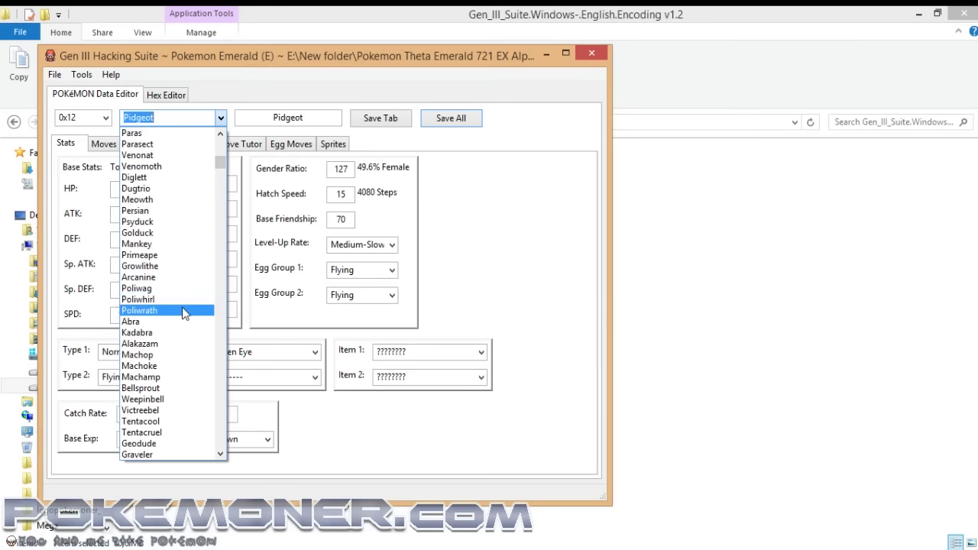
left_click(179, 344)
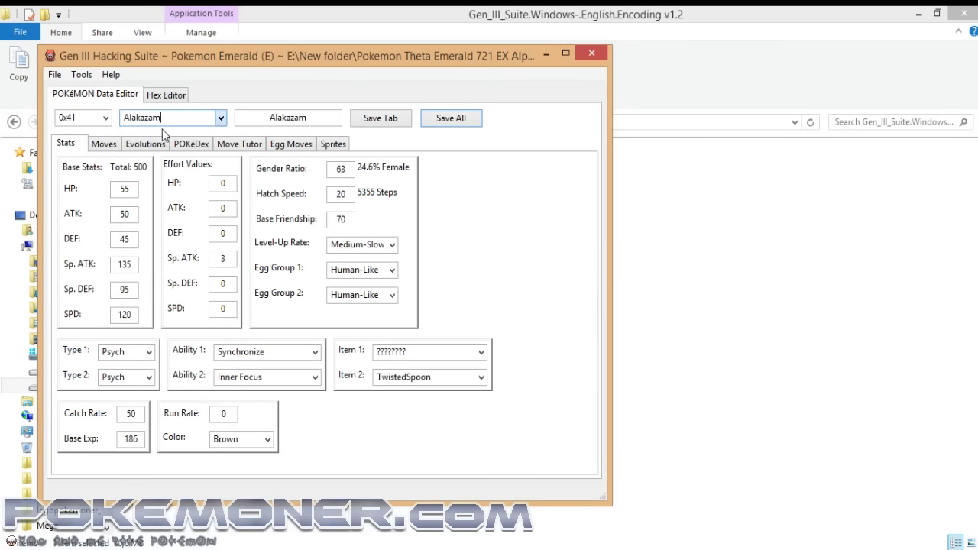
left_click(150, 146)
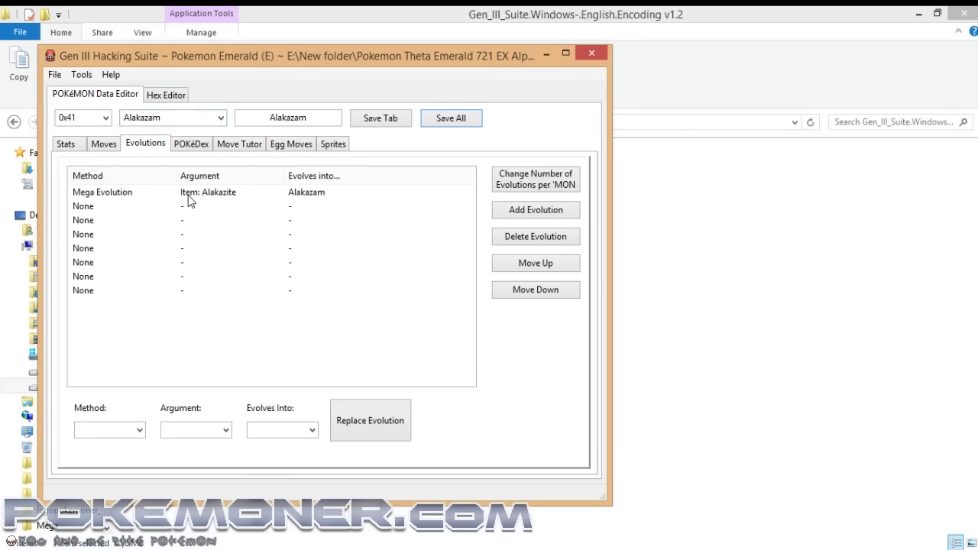
left_click(590, 54)
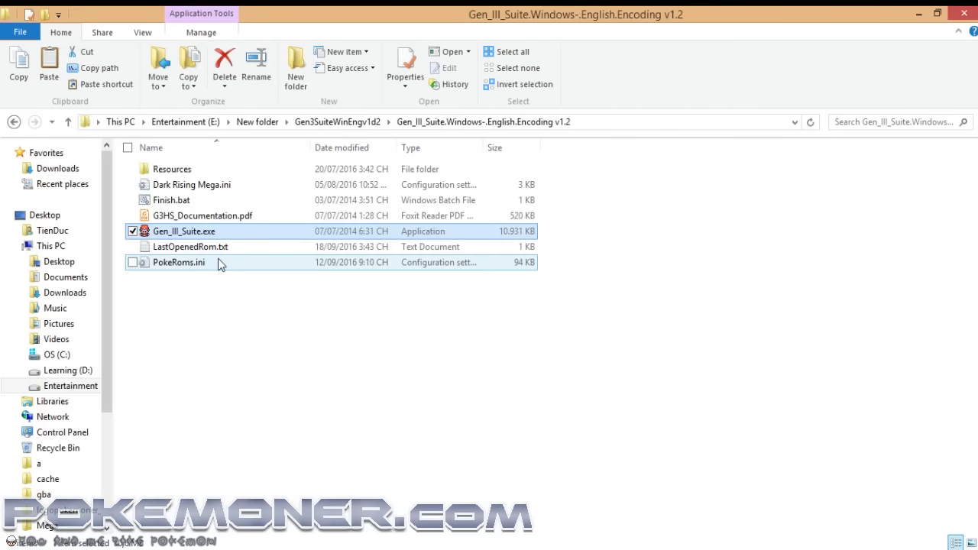
Open PokeRoms.ini in Notepad and go to the ROM definitions near the end of the file.
double_click(218, 263)
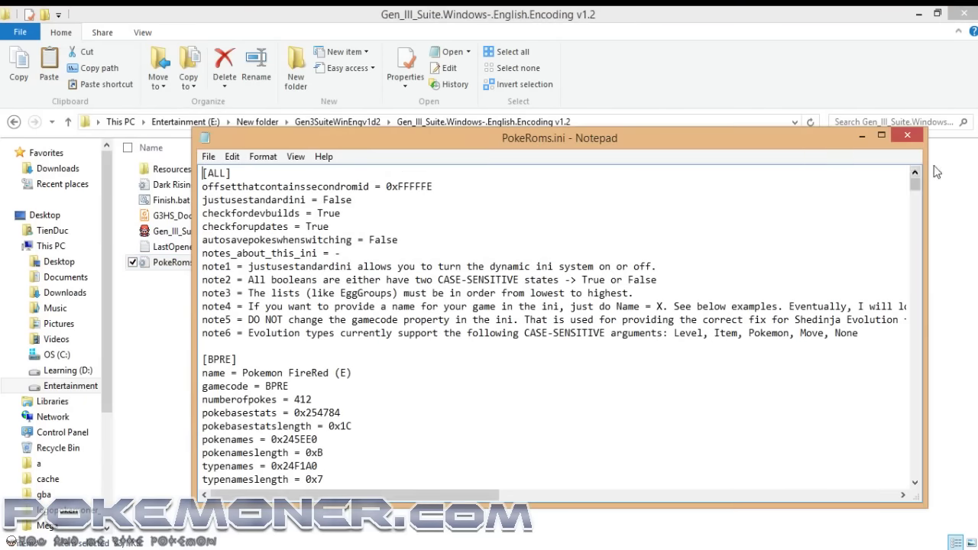
left_click_drag(917, 195, 921, 472)
left_click(770, 406)
Examine the ROM definitions backwards from the end of the file through sections [0027], [0025] and [0024] to the Pokemon Emerald section [0023].
key("Up")
key("Up")
key("Up")
key("Up")
key("Up")
key("Up")
key("Up")
key("Up")
key("Up")
key("Up")
key("Up")
key("Up")
key("Up")
key("Up")
key("Up")
key("Up")
key("Up")
key("Up")
key("Up")
key("Up")
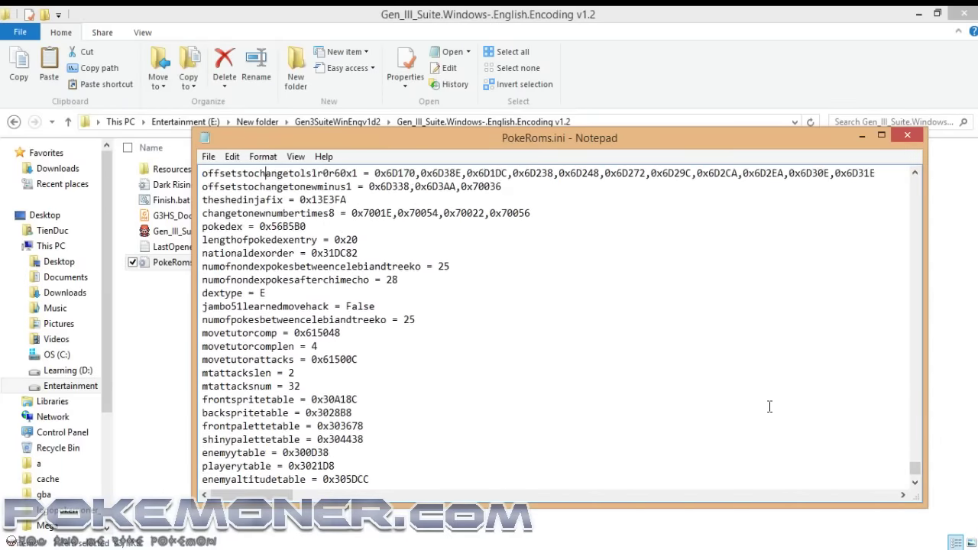
key("Up")
key("Up")
key("Up")
key("Up")
key("Up")
key("Up")
key("Up")
key("Up")
key("Up")
key("Up")
key("Up")
key("Up")
key("Up")
key("Up")
key("Up")
key("Up")
key("Up")
key("Up")
key("Up")
key("Up")
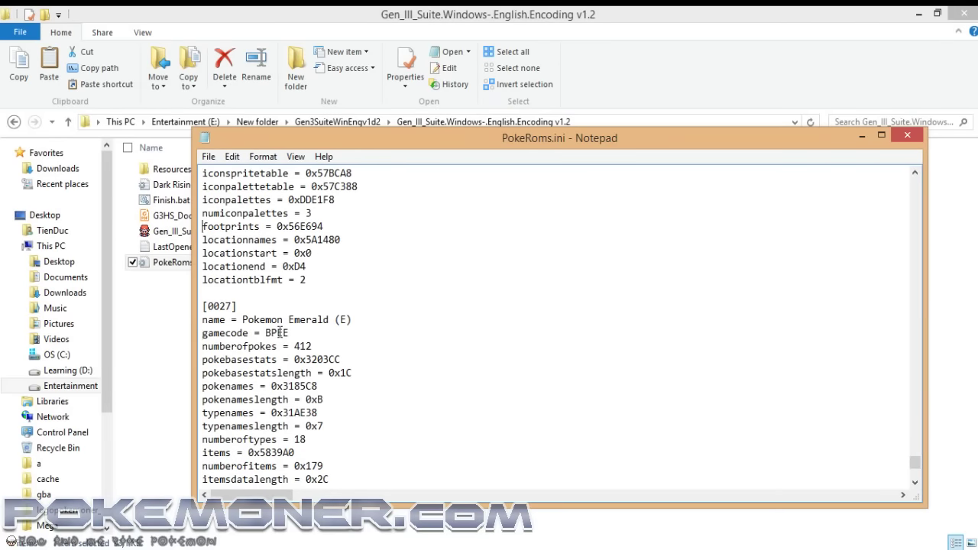
key("Up")
key("Up")
key("Up")
key("Up")
key("Up")
key("Up")
key("Up")
key("Up")
key("Up")
key("Up")
key("Up")
key("Up")
key("Up")
key("Up")
key("Up")
key("Up")
key("Up")
key("Up")
key("Up")
key("Up")
key("Up")
key("Up")
key("Up")
key("Up")
key("Up")
key("Up")
key("Up")
key("Up")
key("Up")
key("Up")
key("Up")
key("Up")
key("Up")
key("Up")
key("Up")
key("Up")
key("Up")
key("Up")
key("Up")
key("Up")
key("Up")
key("Up")
key("Up")
key("Up")
key("Up")
key("Up")
key("Up")
key("Up")
key("Up")
key("Up")
key("Up")
key("Up")
key("Up")
key("Up")
key("Up")
key("Up")
key("Up")
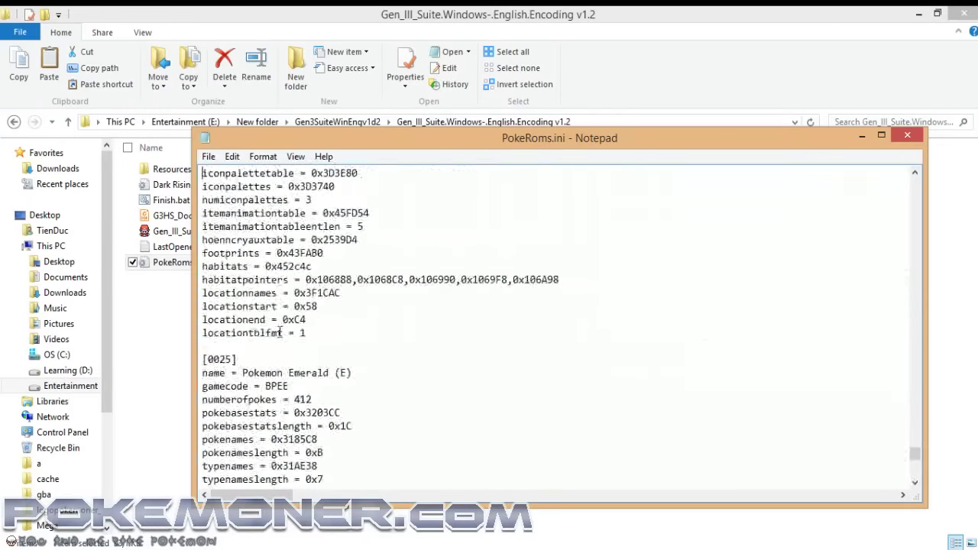
key("Up")
key("Up")
key("Up")
key("Up")
key("Up")
key("Up")
key("Up")
key("Up")
key("Up")
key("Up")
key("Up")
key("Up")
key("Up")
key("Up")
key("Up")
key("Up")
key("Up")
key("Up")
key("Up")
key("Up")
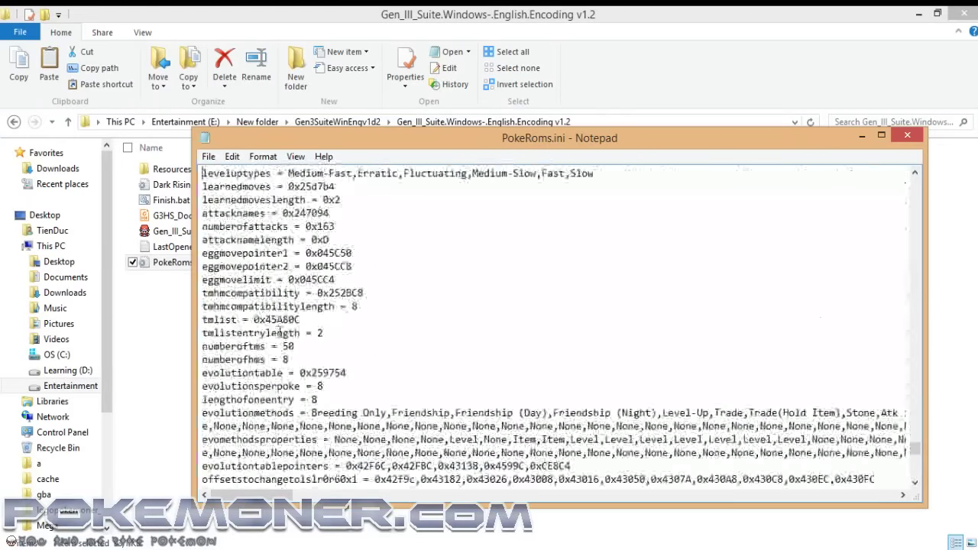
key("Up")
key("Up")
key("Up")
key("Up")
key("Up")
key("Up")
key("Up")
key("Up")
key("Up")
key("Up")
key("Up")
key("Up")
key("Up")
key("Up")
key("Up")
key("Up")
key("Up")
key("Up")
key("Up")
key("Up")
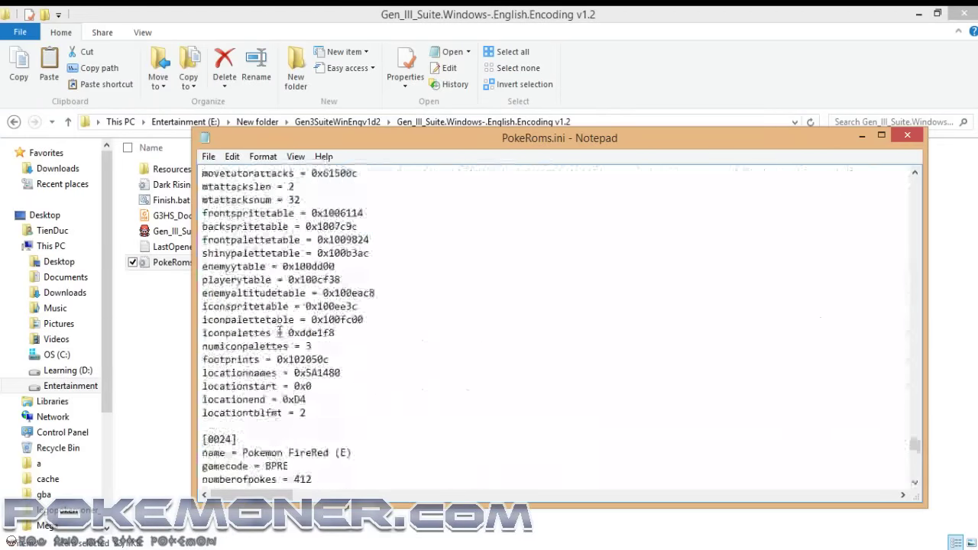
key("Up")
key("Up")
key("Up")
key("Up")
key("Up")
key("Up")
key("Up")
key("Up")
key("Up")
key("Up")
key("Up")
key("Up")
key("Up")
key("Up")
key("Up")
key("Up")
key("Up")
key("Up")
key("Up")
key("Up")
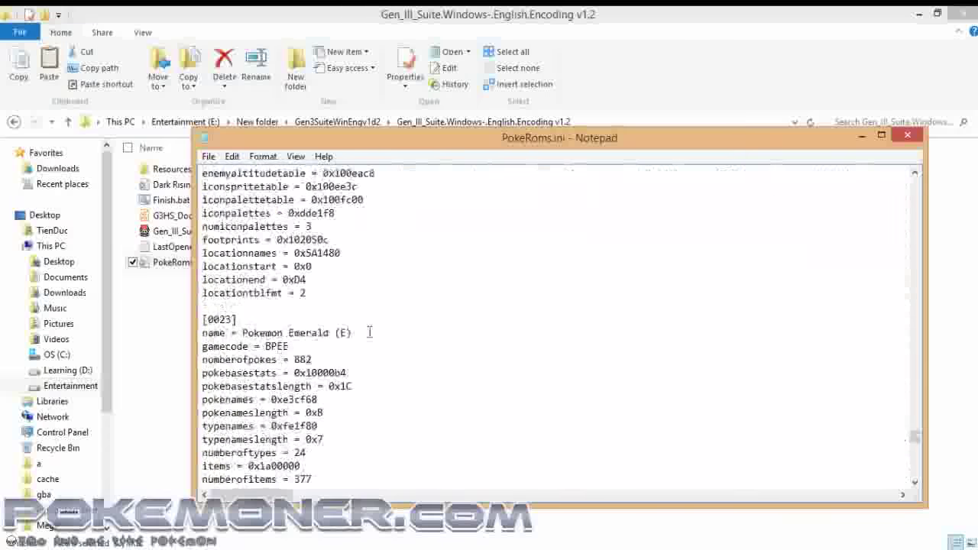
Set evolutionsperpoke to 5 in the Pokemon Emerald section [0023].
key("Down")
key("Down")
key("Down")
key("Down")
key("Down")
key("Down")
key("Down")
key("Down")
key("Down")
key("Down")
key("Down")
key("Down")
key("Down")
key("Down")
key("Down")
key("Down")
key("Down")
key("Down")
key("Down")
key("Down")
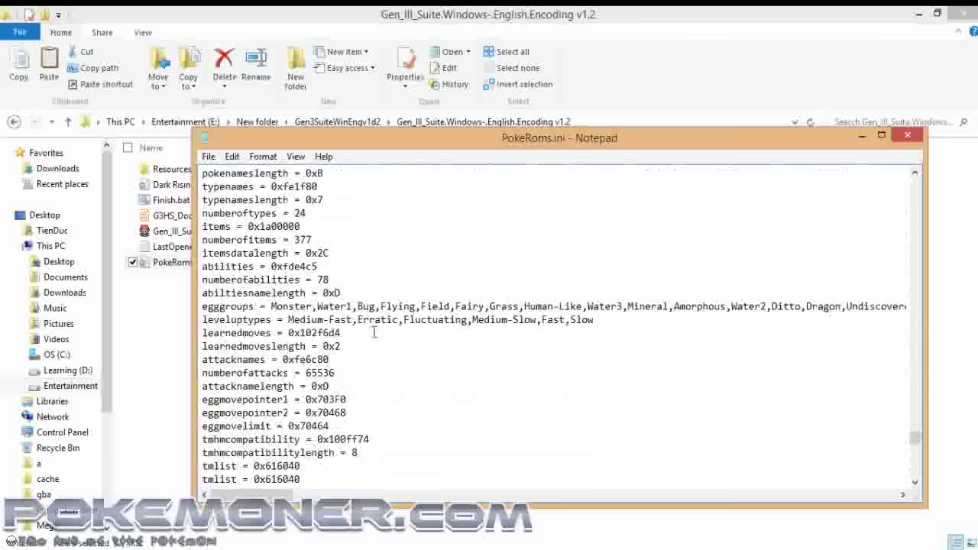
key("Down")
key("Down")
key("Down")
key("Down")
key("Down")
key("Down")
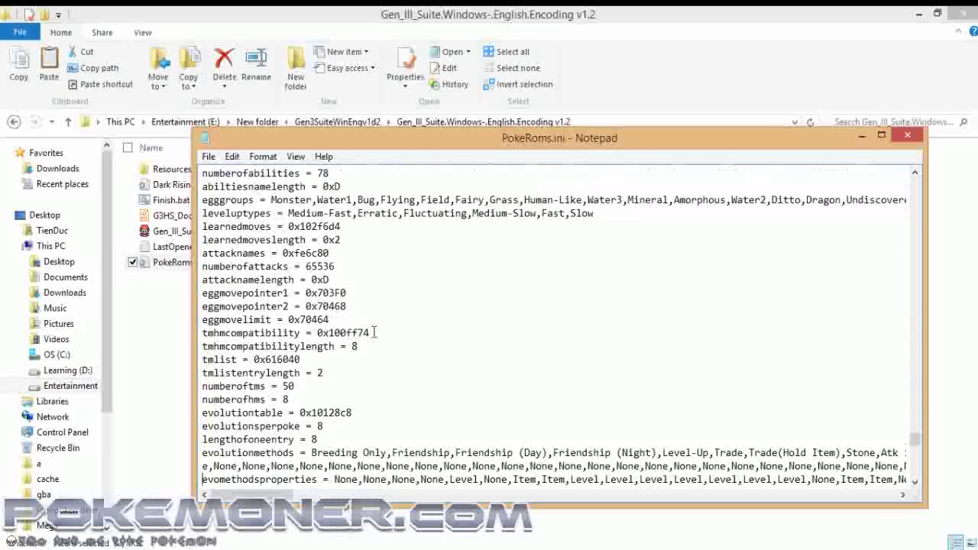
key("Down")
key("Down")
key("Down")
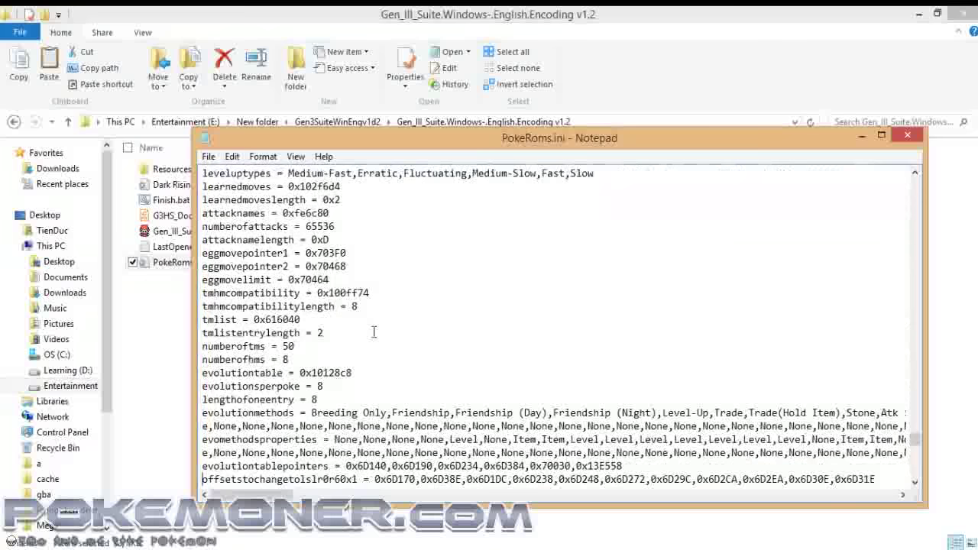
key("Down")
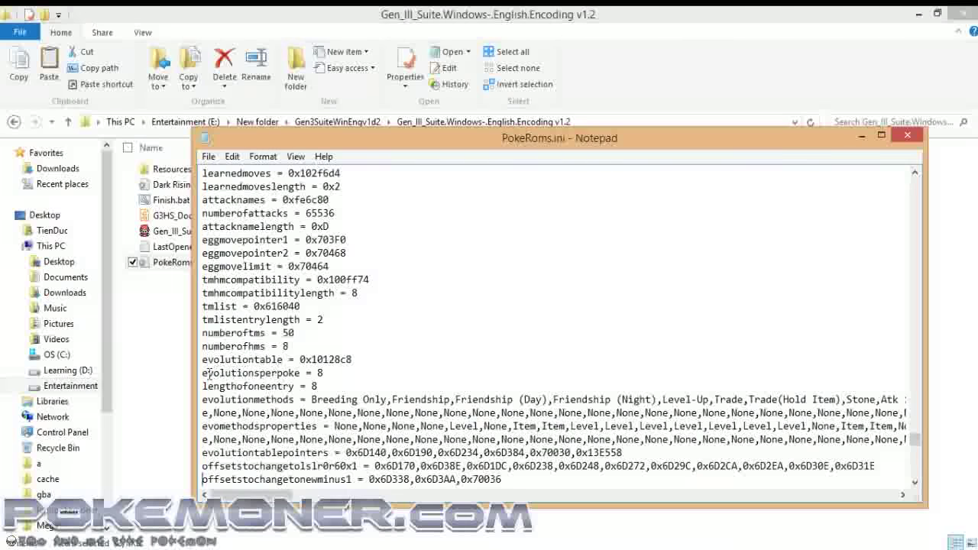
left_click_drag(204, 373, 300, 367)
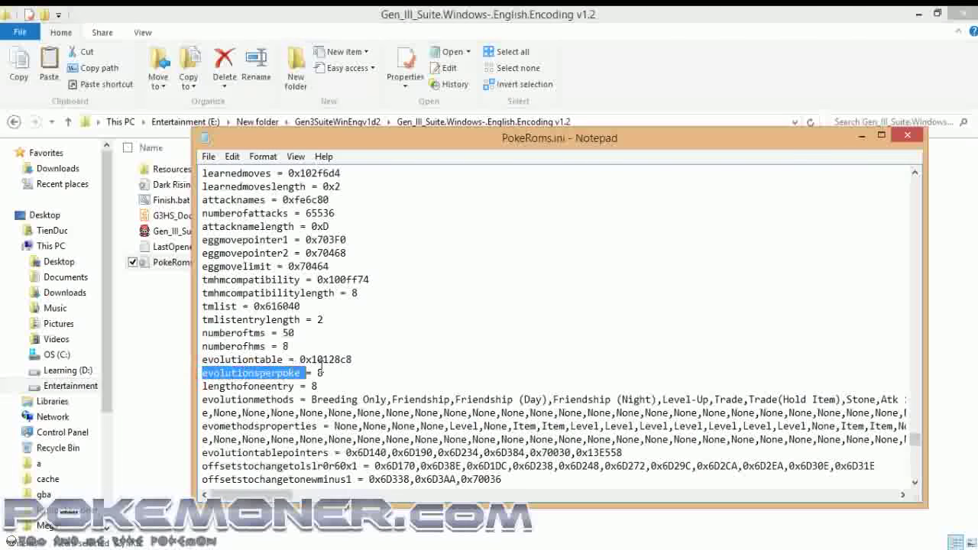
left_click(337, 372)
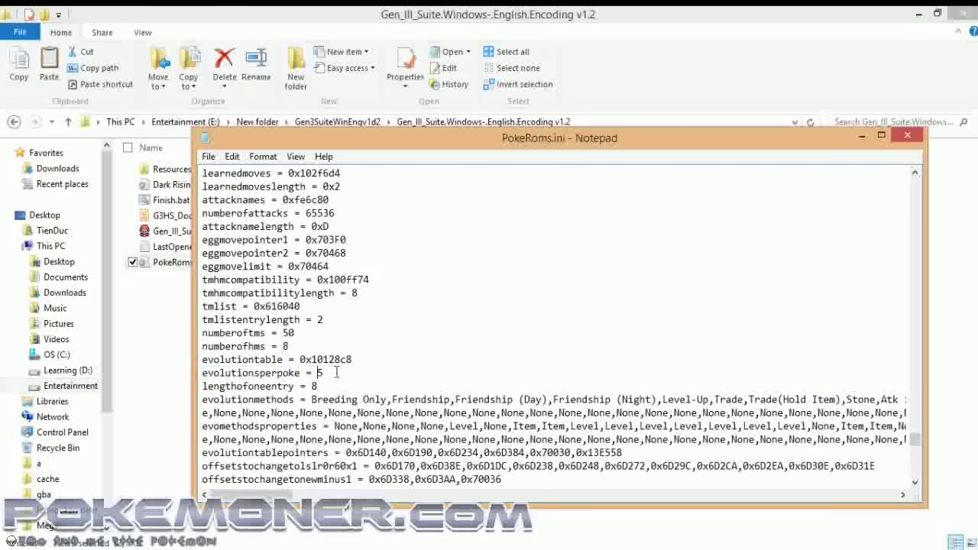
Copy the evolutionmethods and evomethodsproperties entries of section [0023] into a script in XSE, then minimize XSE.
key("Down")
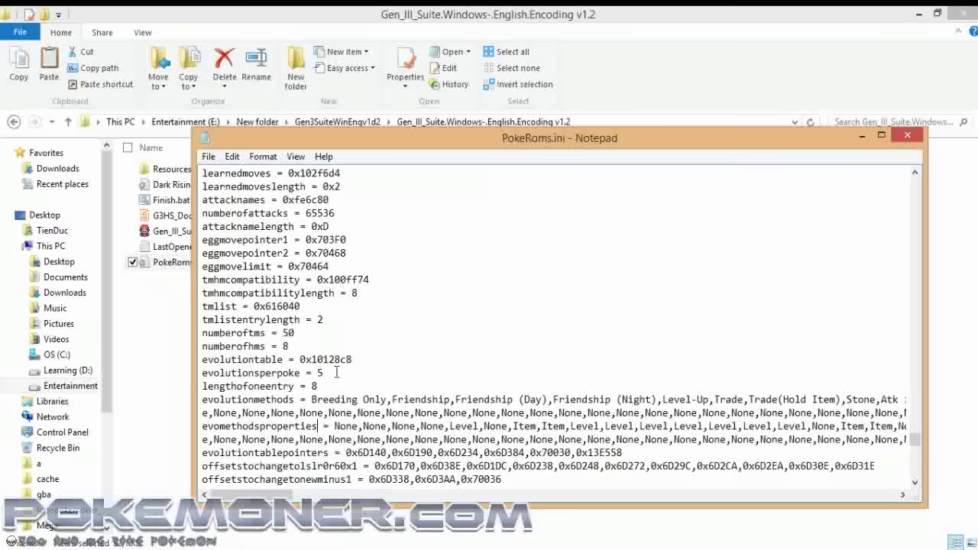
key("Up")
key("Up")
key("Up")
key("Up")
key("Up")
key("Up")
key("Up")
key("Up")
key("Up")
key("Up")
key("Up")
key("Up")
key("Up")
key("Up")
key("Up")
key("Up")
key("Up")
key("Up")
key("Up")
key("Up")
key("Home")
key("Down")
key("Down")
key("Down")
key("Down")
key("Down")
key("Down")
key("Down")
key("Down")
key("Down")
key("Down")
key("Down")
key("Down")
key("Down")
key("Down")
key("Down")
key("Down")
key("Down")
key("Down")
key("Down")
key("Down")
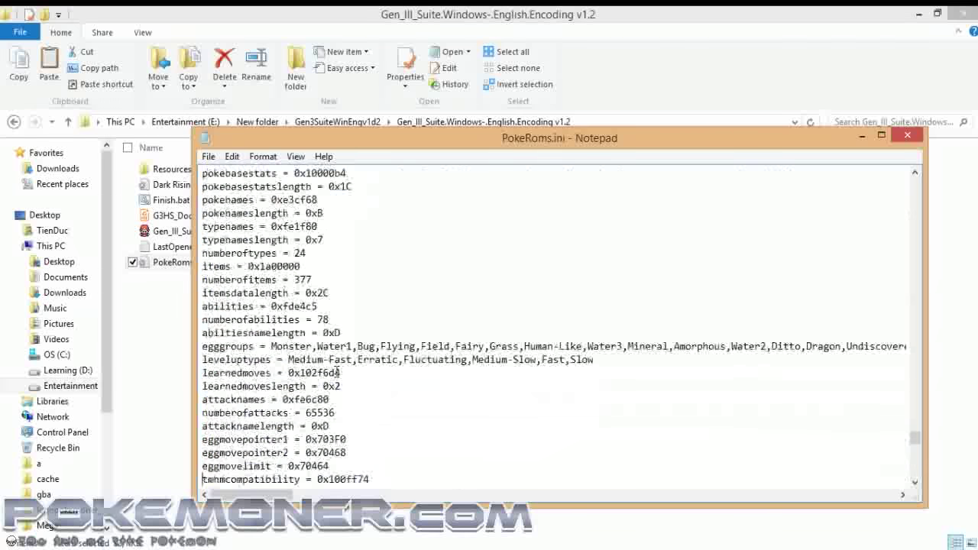
key("Up")
key("Up")
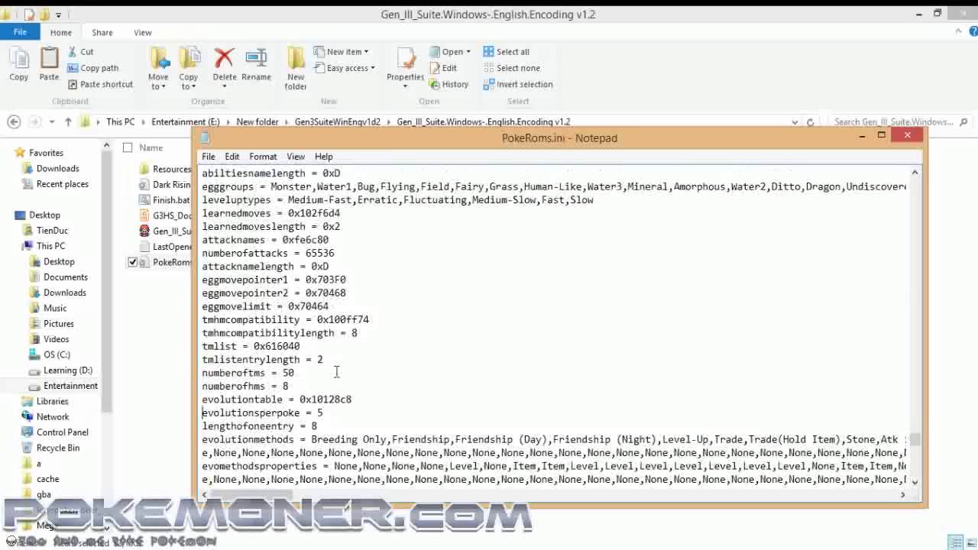
key("Up")
key("shift+Down")
key("shift+Down")
key("shift+Down")
key("shift+Down")
key("shift+Down")
key("ctrl+c")
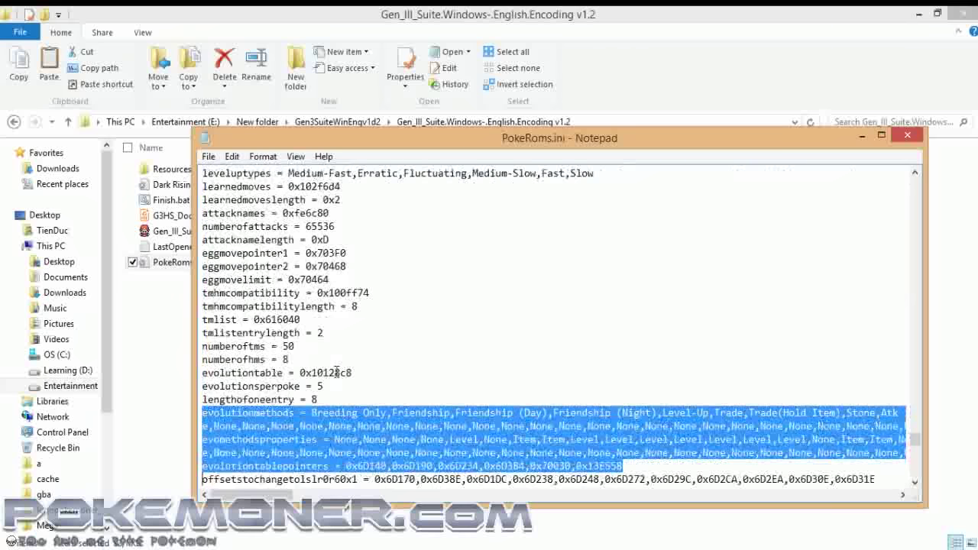
key("shift+Up")
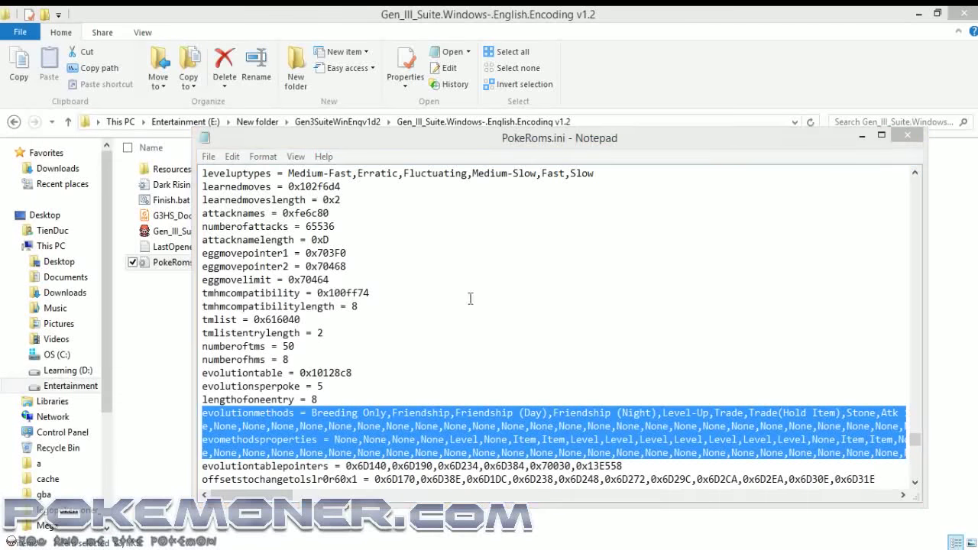
key("ctrl+v")
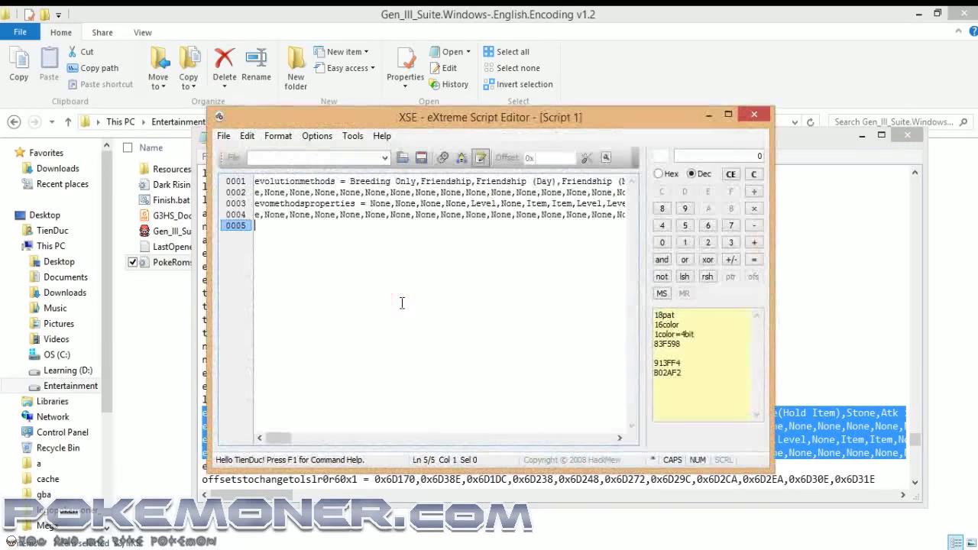
left_click(707, 117)
Return to PokeRoms.ini and copy the evolutionmethods and evomethodsproperties lines from the ROM section preceding [0023].
left_click(486, 306)
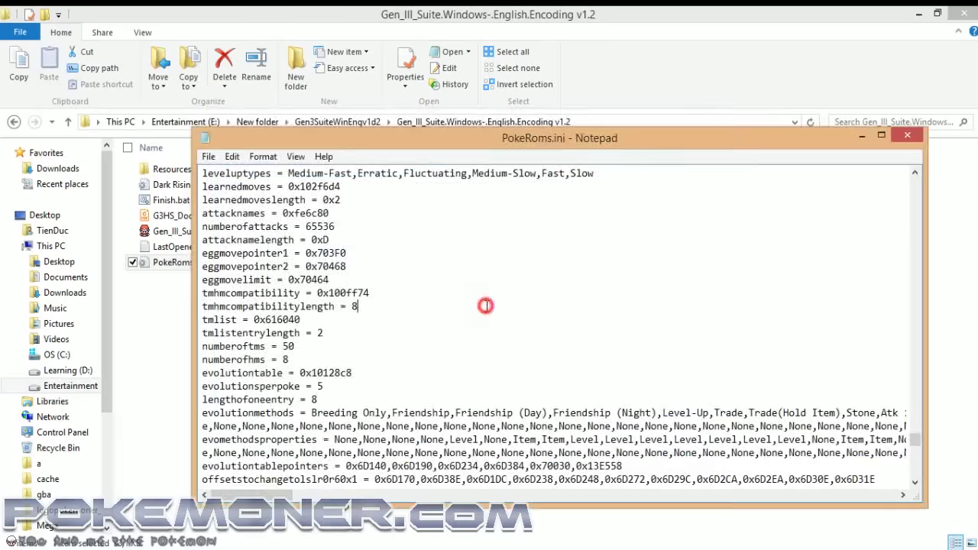
scroll(486, 305, "up", 20)
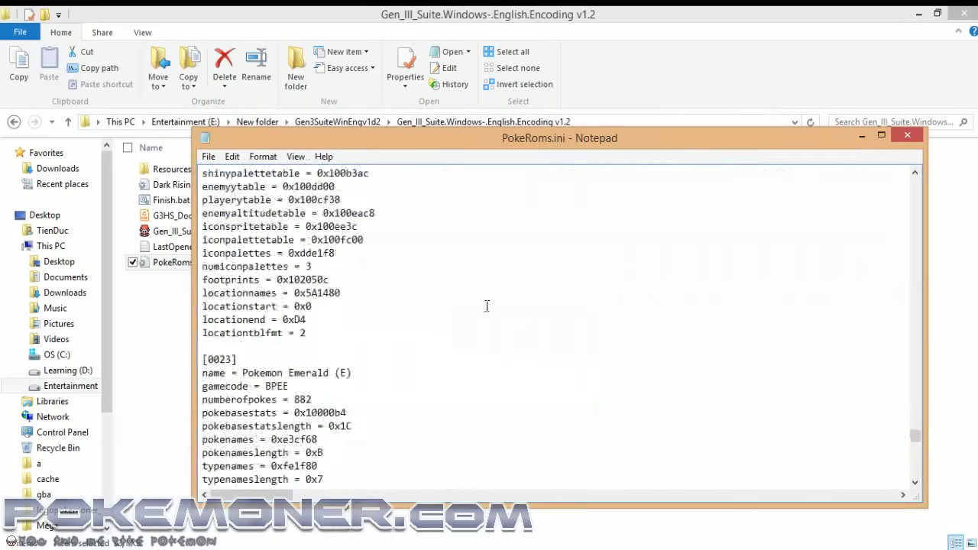
scroll(486, 306, "up", 2)
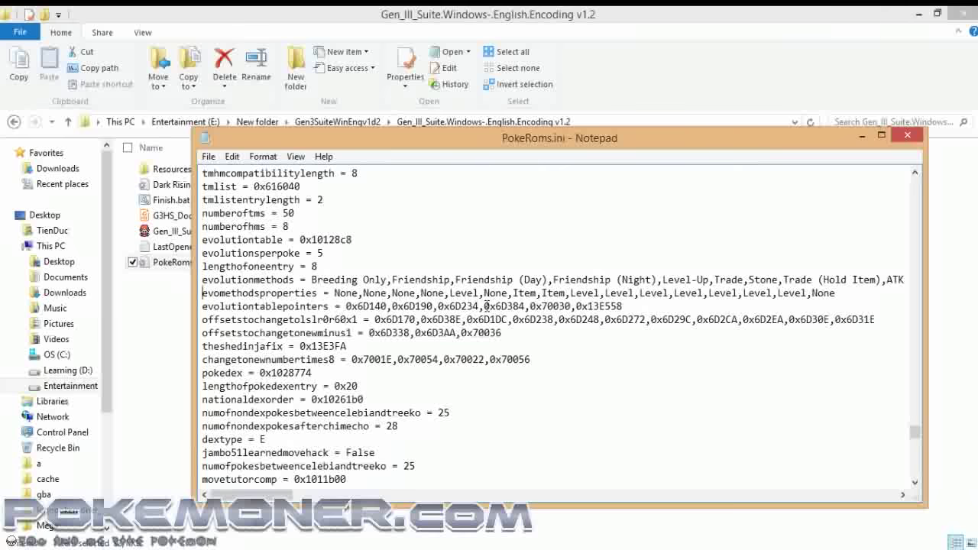
key("shift+Down")
key("shift+Down")
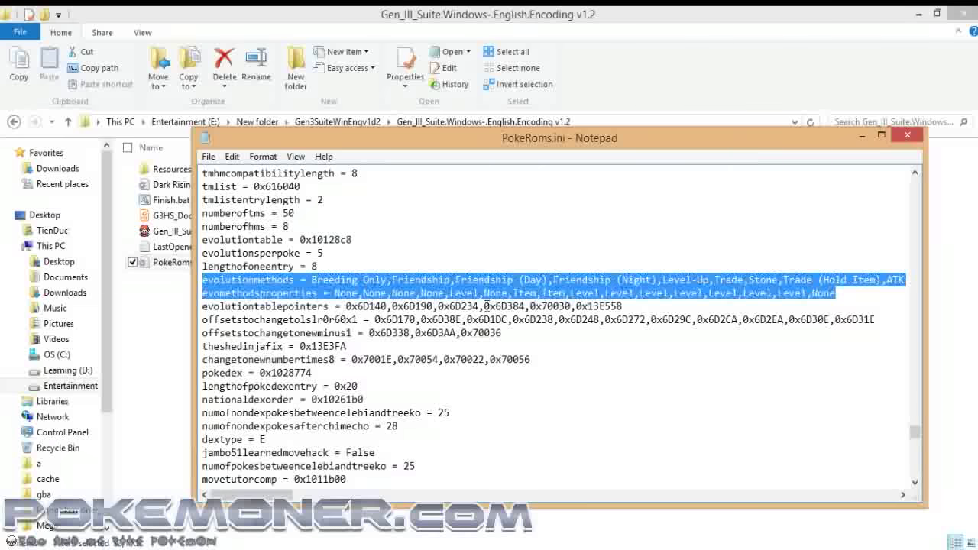
Replace the evolutionmethods and evomethodsproperties entries in section [0023] with the copied lines and close PokeRoms.ini.
key("End")
key("Down")
key("Down")
key("Down")
key("Down")
key("Down")
key("Down")
key("Down")
key("Down")
key("Down")
key("Down")
key("Down")
key("Down")
key("Down")
key("Down")
key("Down")
key("Down")
key("Down")
key("Down")
key("Down")
key("Down")
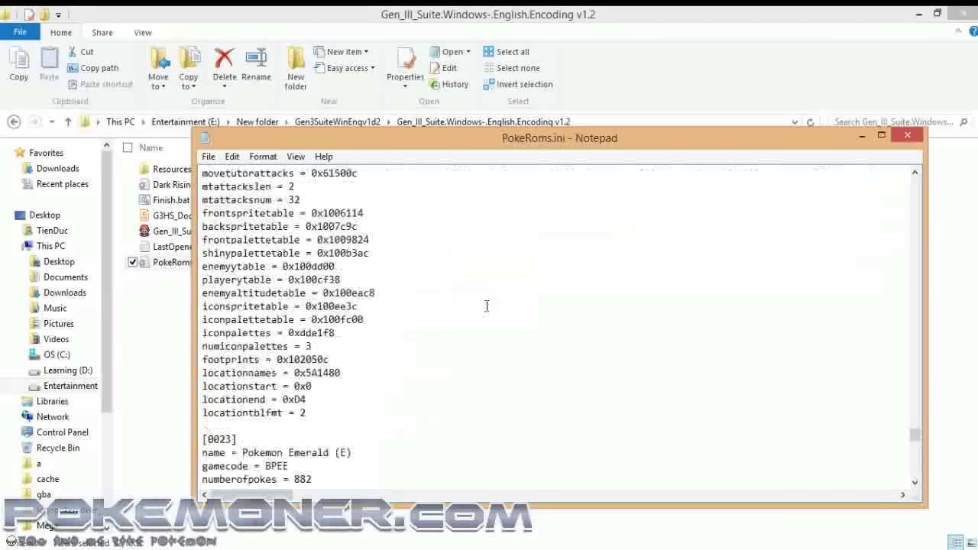
key("Down")
key("Down")
key("Down")
key("Down")
key("Down")
key("Down")
key("Down")
key("Down")
key("Down")
key("Down")
key("Down")
key("Down")
key("Down")
key("Down")
key("Down")
key("Down")
key("Down")
key("Down")
key("Down")
key("Down")
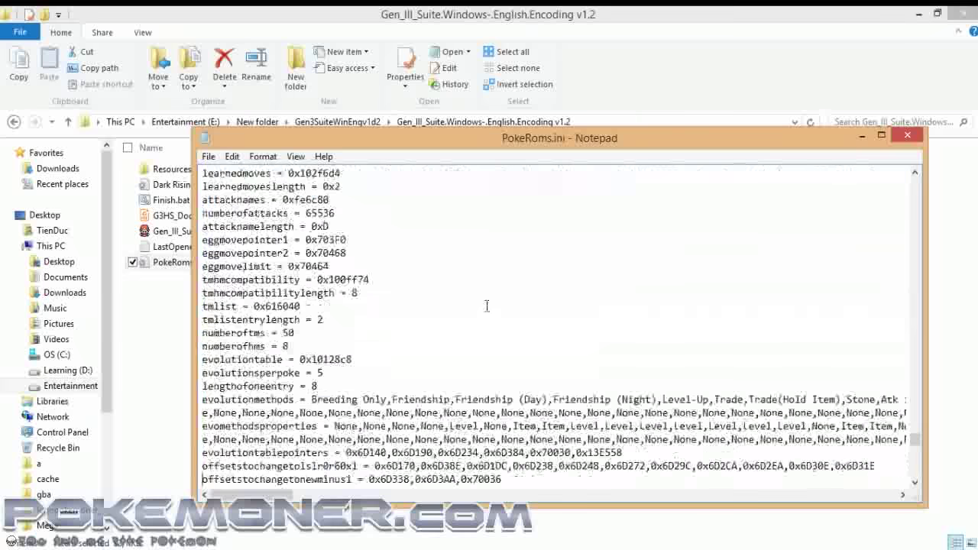
key("Up")
key("Up")
key("Up")
key("Up")
key("Up")
key("Up")
key("Up")
key("Up")
key("Up")
key("Up")
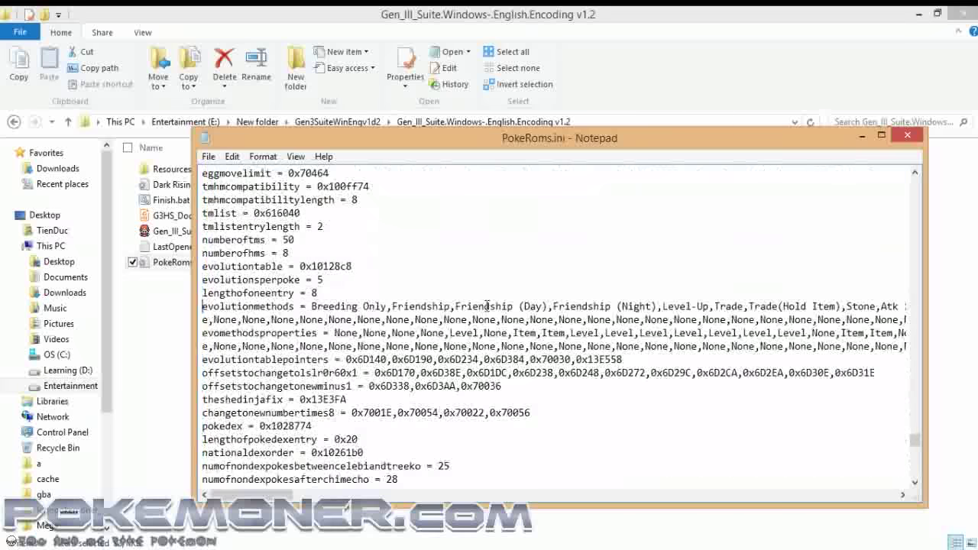
key("shift+Down")
key("shift+Down")
key("shift+Down")
key("shift+Down")
key("ctrl+v")
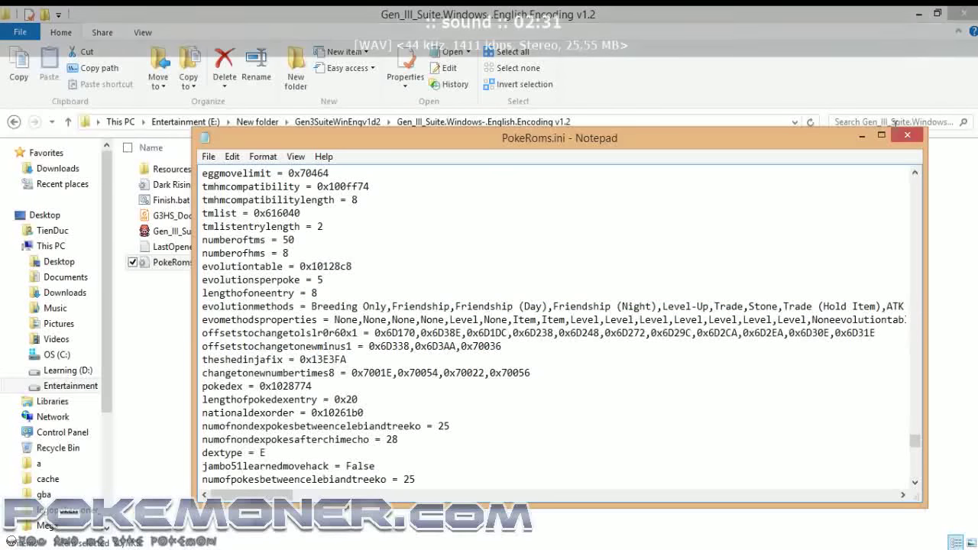
left_click(904, 135)
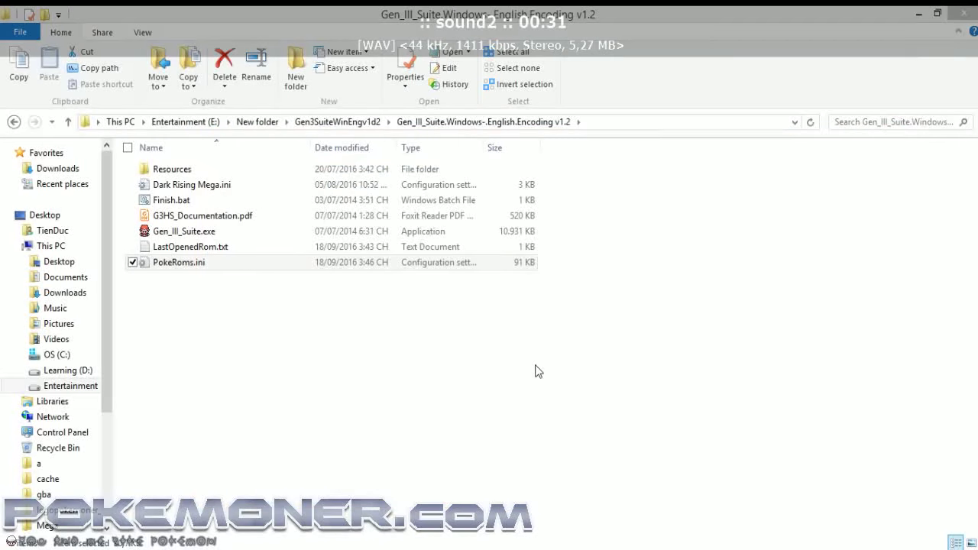
Launch Gen_III_Suite.exe and open the Pokemon Theta Emerald 721 EX Alpha 1.1 ROM.
double_click(441, 233)
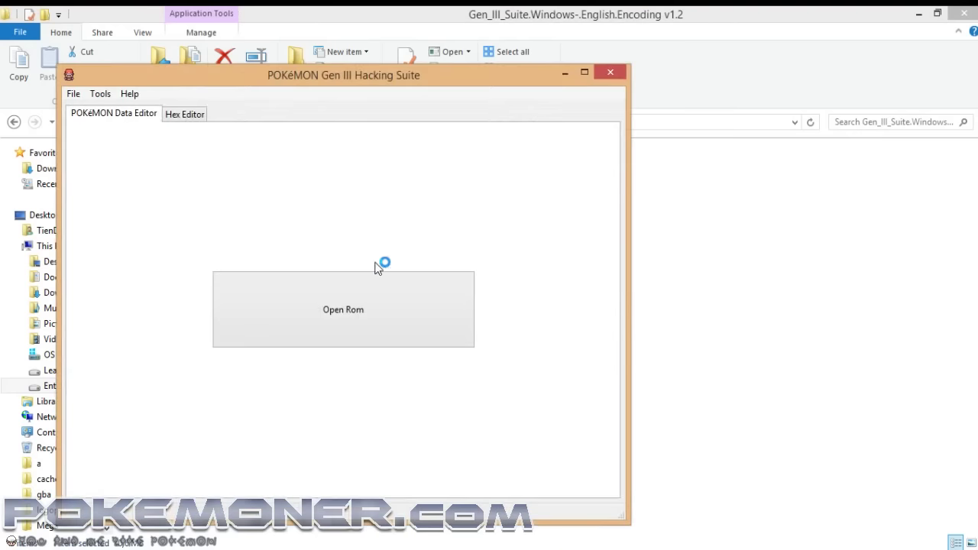
left_click(345, 306)
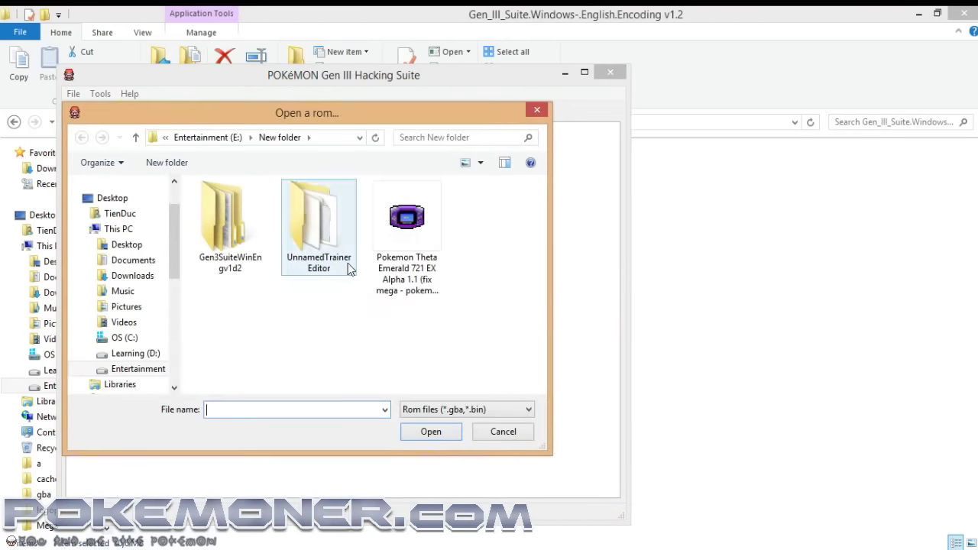
double_click(415, 273)
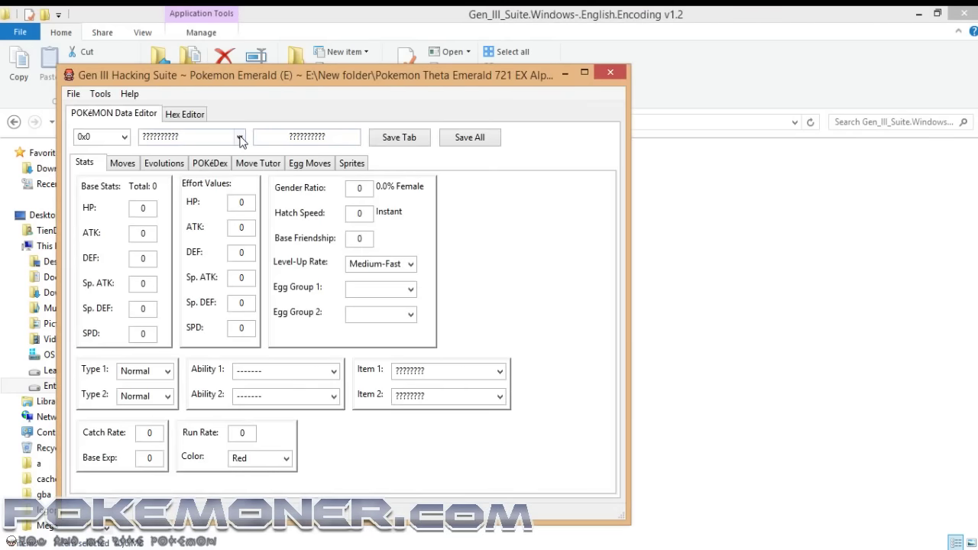
Select Charizard and check its evolution entries and the available evolution methods.
left_click(240, 139)
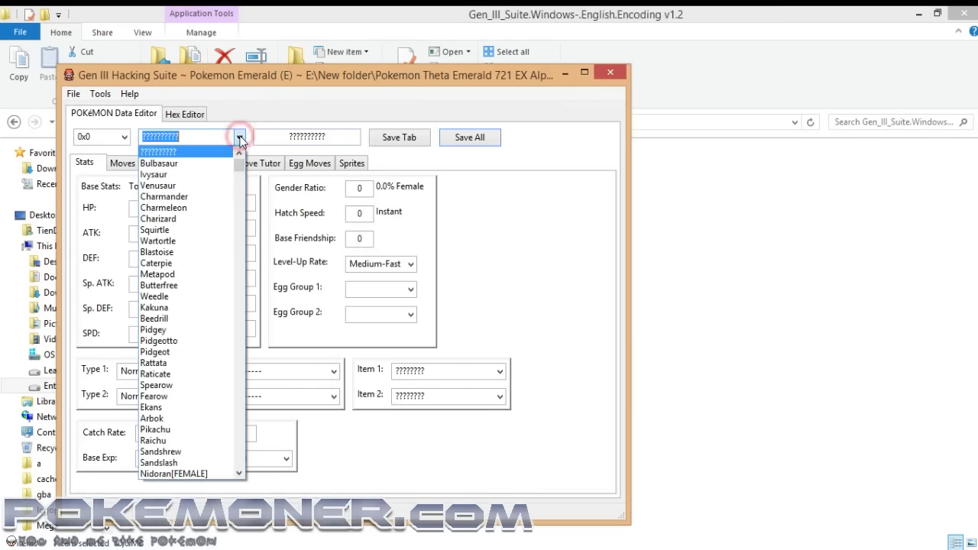
key("Return")
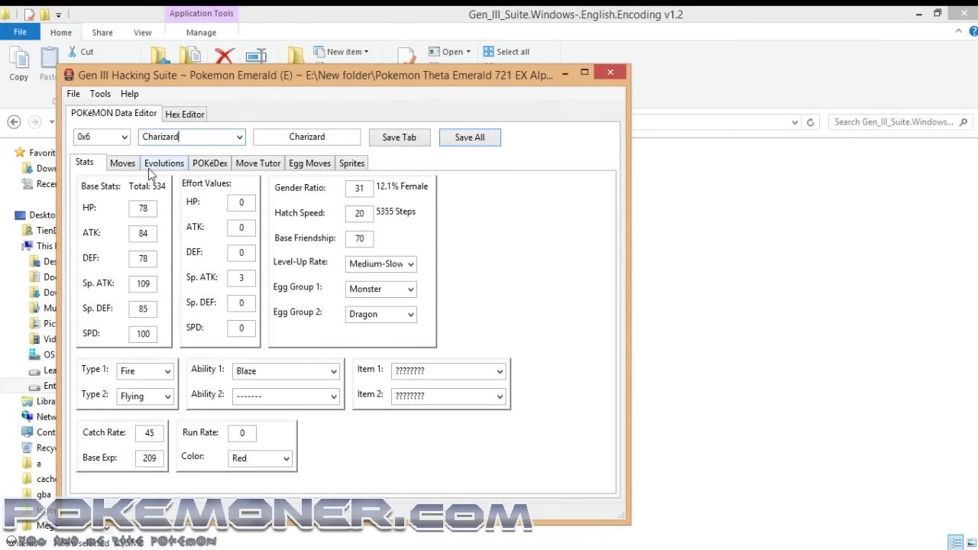
left_click(159, 163)
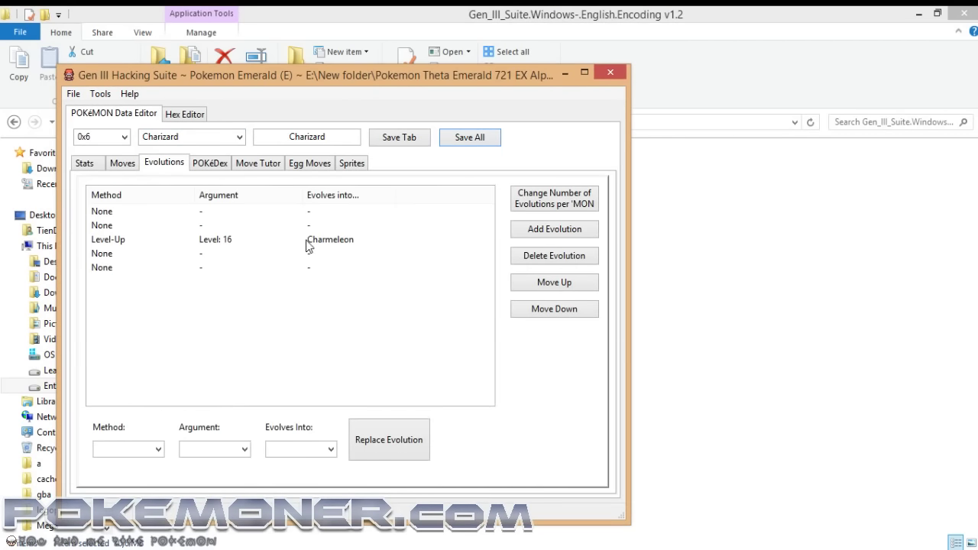
left_click(128, 164)
left_click(163, 164)
left_click(84, 165)
left_click(163, 163)
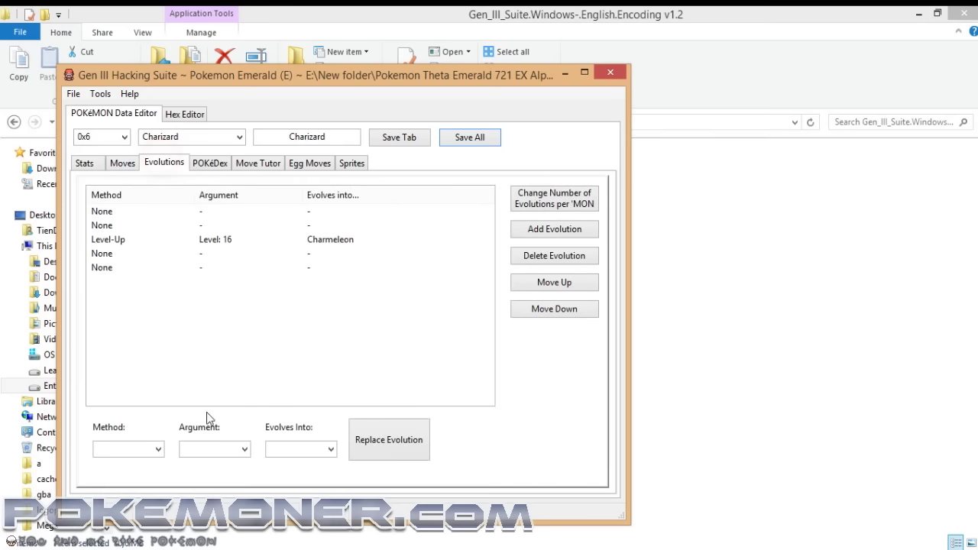
left_click(157, 451)
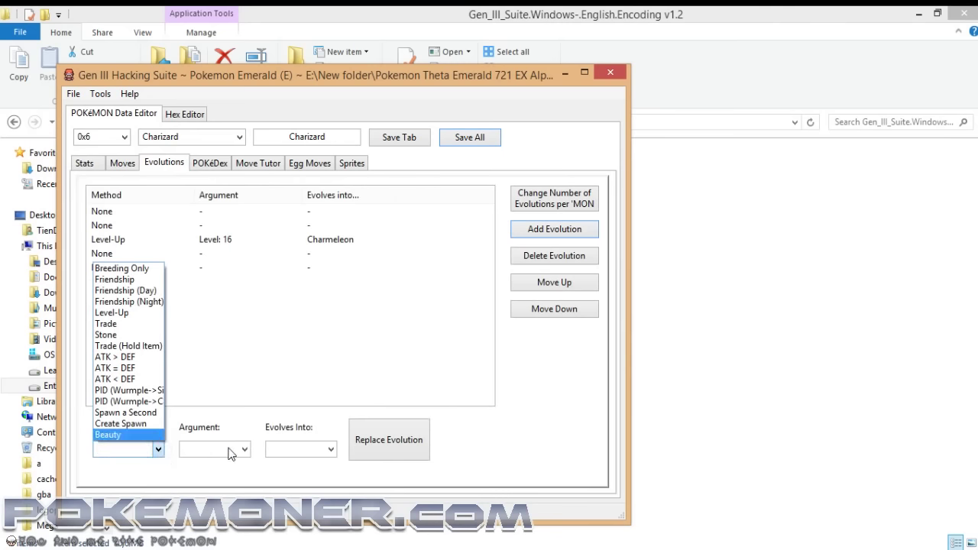
left_click(295, 343)
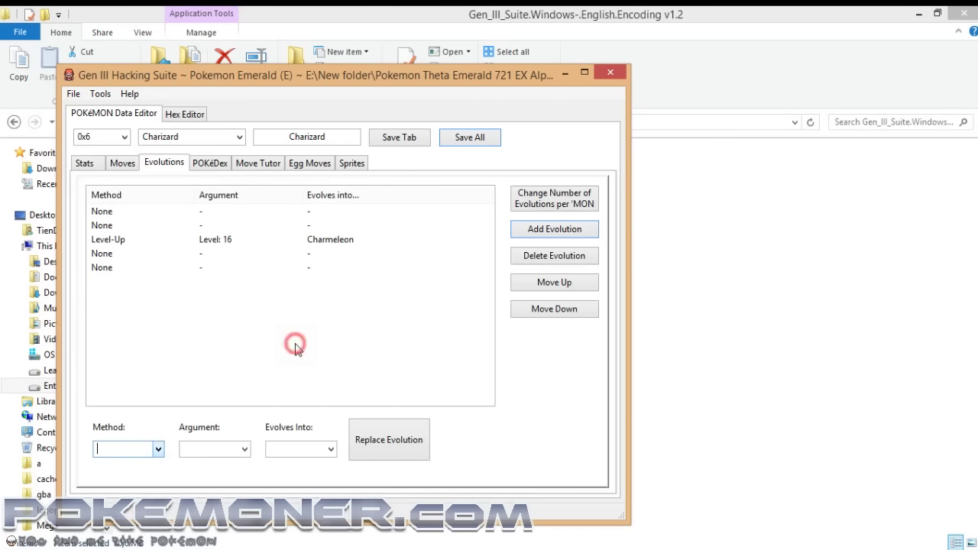
Close Gen III Hacking Suite, reopen PokeRoms.ini and go to the Pokemon Emerald section [0023].
left_click(610, 73)
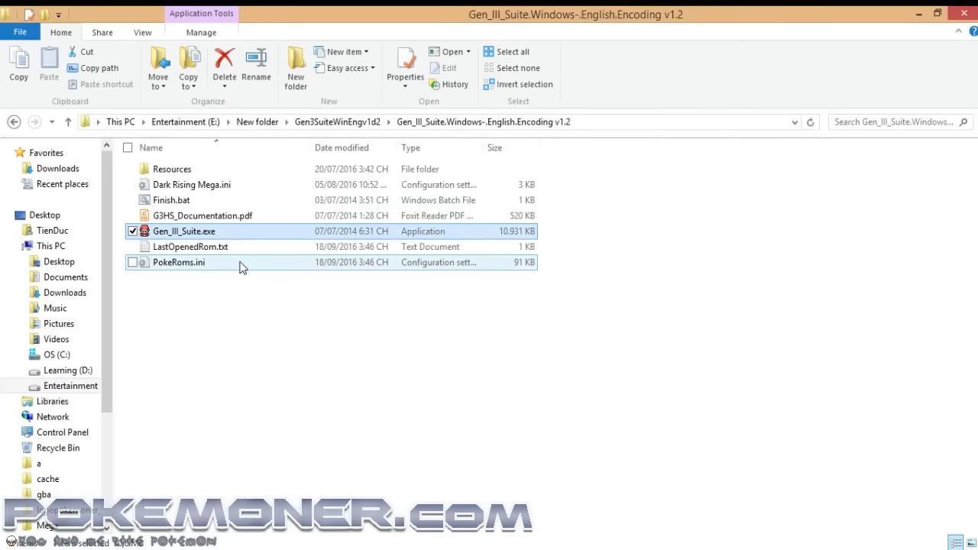
double_click(238, 264)
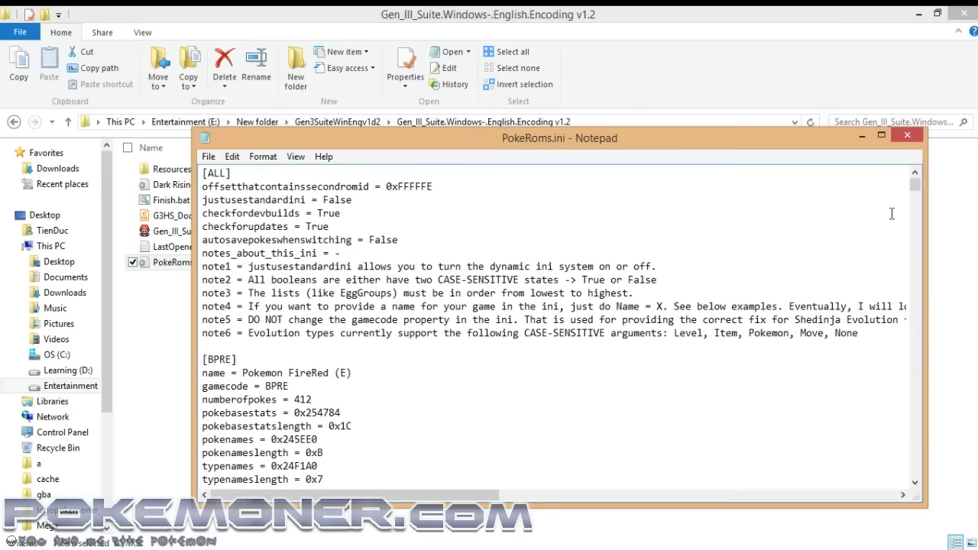
left_click_drag(916, 185, 919, 487)
left_click(744, 365)
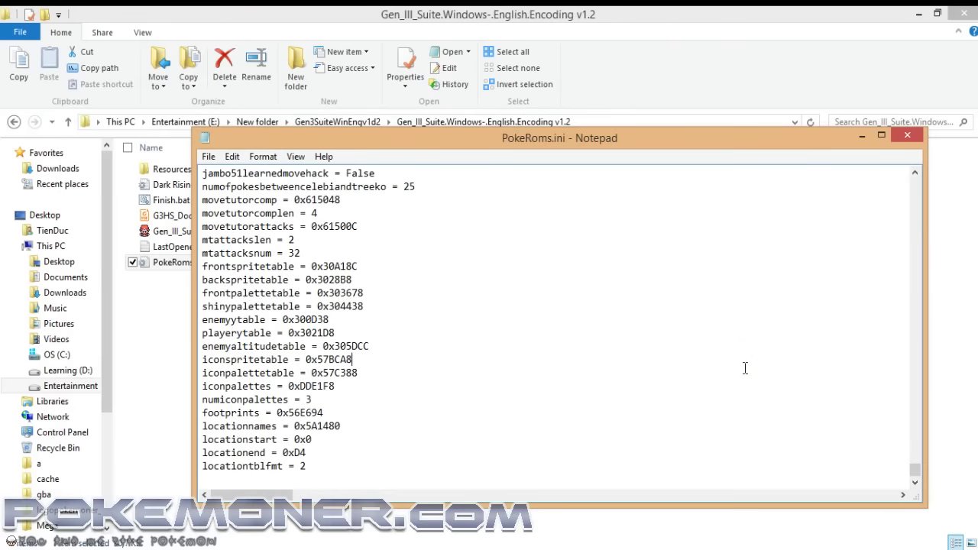
scroll(746, 368, "up", 18)
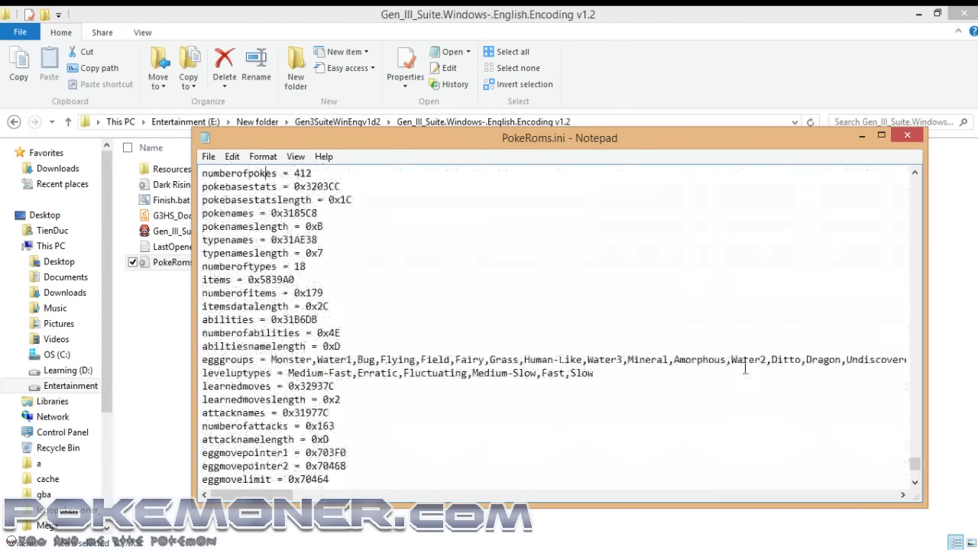
scroll(745, 368, "up", 11)
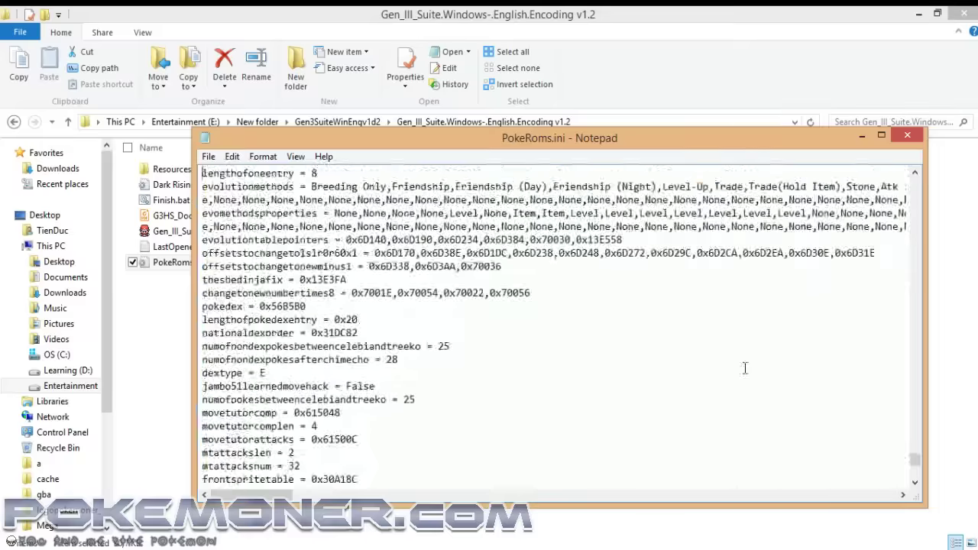
scroll(745, 368, "up", 14)
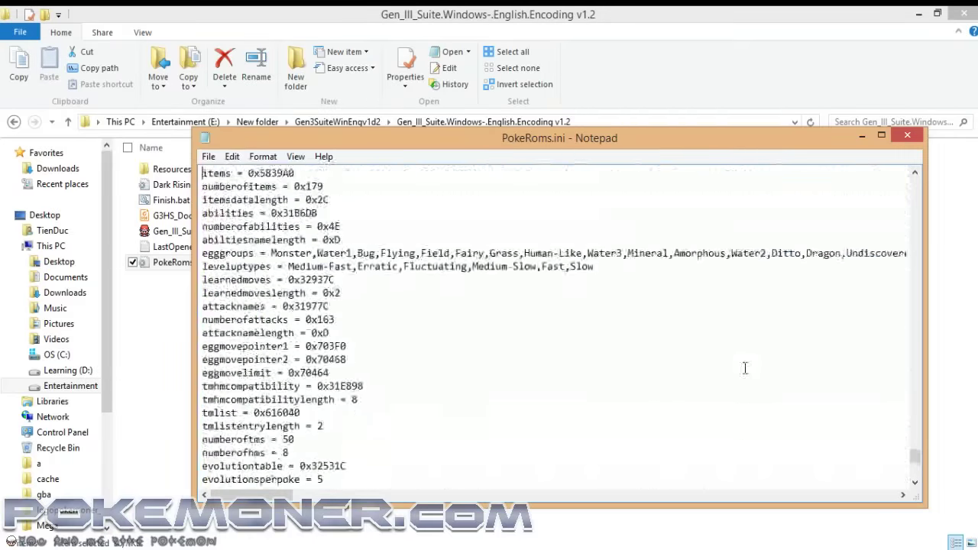
scroll(745, 368, "up", 7)
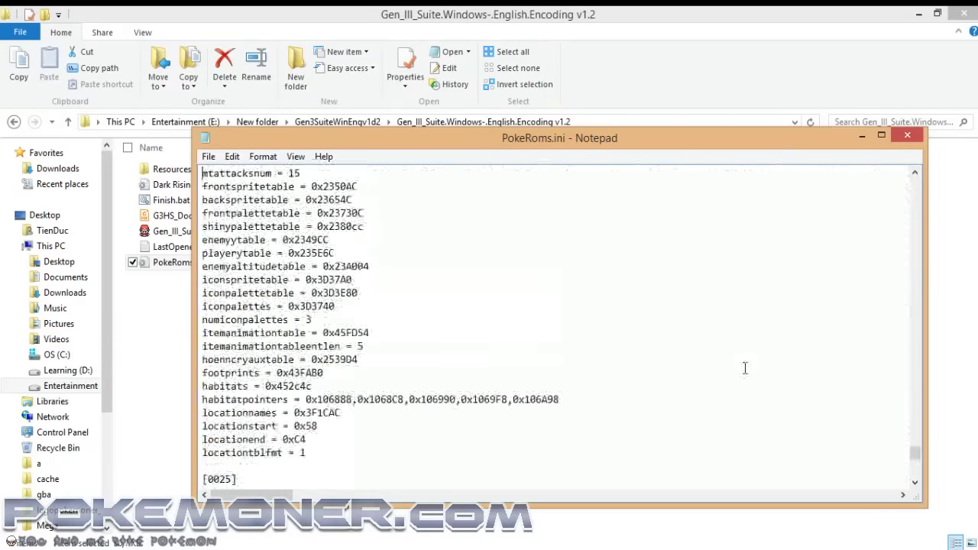
scroll(745, 369, "up", 15)
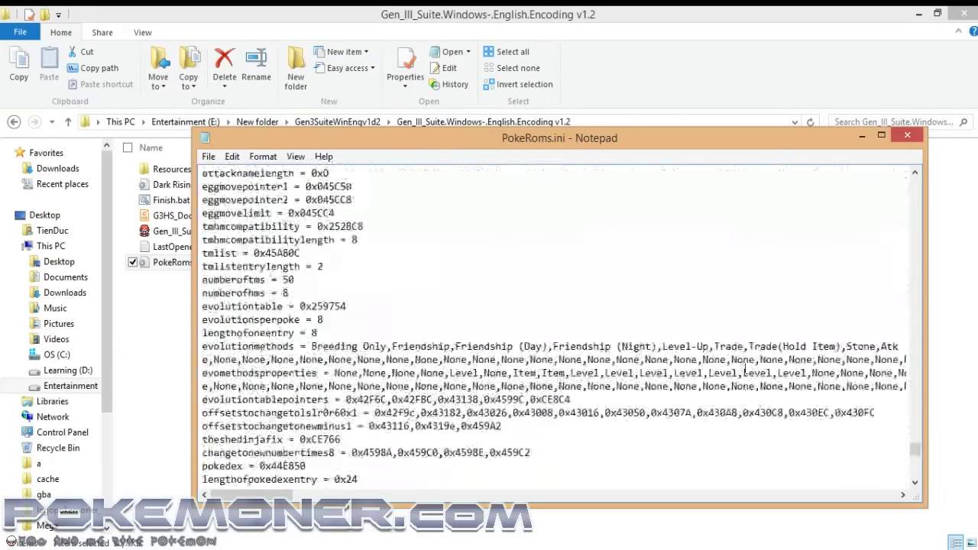
scroll(745, 368, "up", 5)
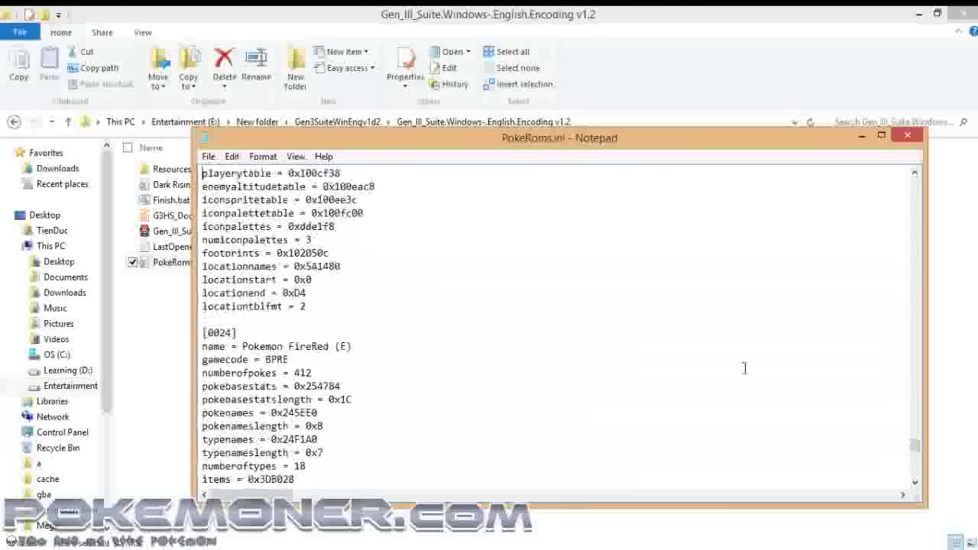
scroll(745, 368, "up", 20)
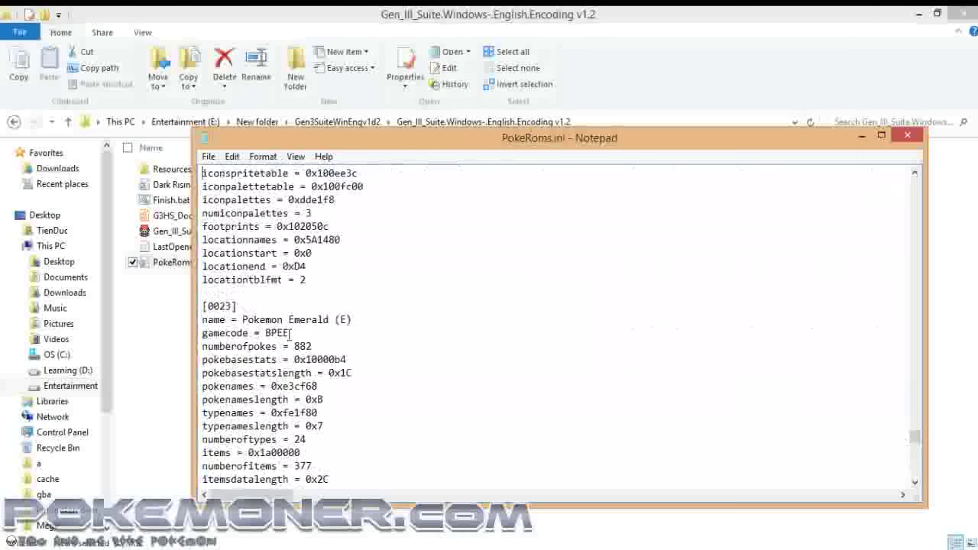
Set evolutionsperpoke to 8 in section [0023] of PokeRoms.ini.
key("Down")
key("Down")
key("Down")
key("Down")
key("Down")
key("Down")
key("Down")
key("Down")
key("Down")
key("Down")
key("Down")
key("Down")
key("Down")
key("Down")
key("Down")
key("Down")
key("Down")
key("Down")
key("Down")
key("Down")
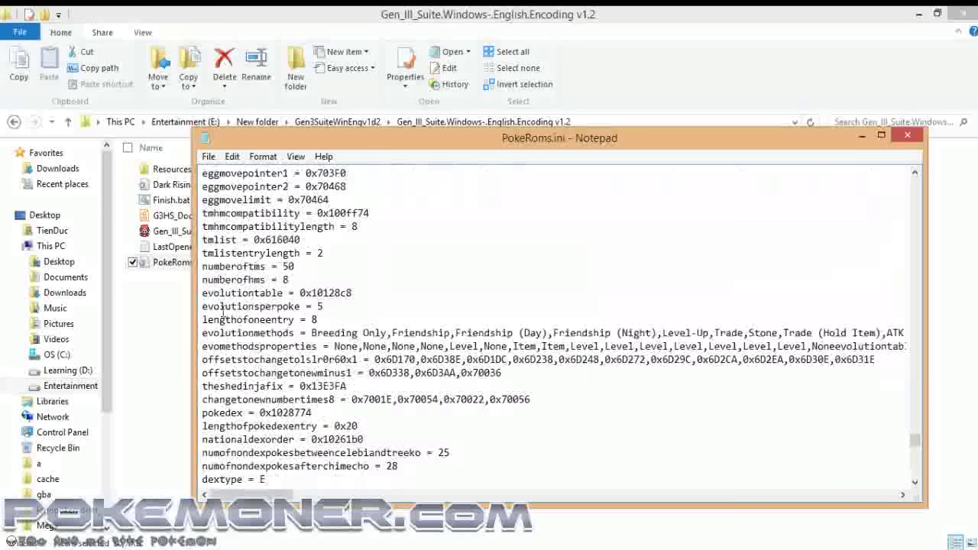
left_click_drag(203, 306, 300, 306)
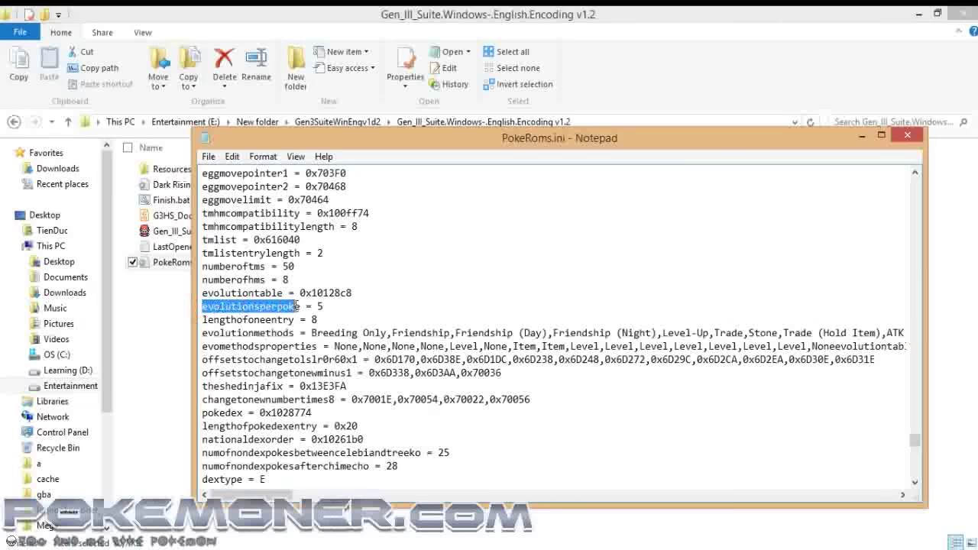
left_click(300, 305)
left_click(328, 306)
key("BackSpace")
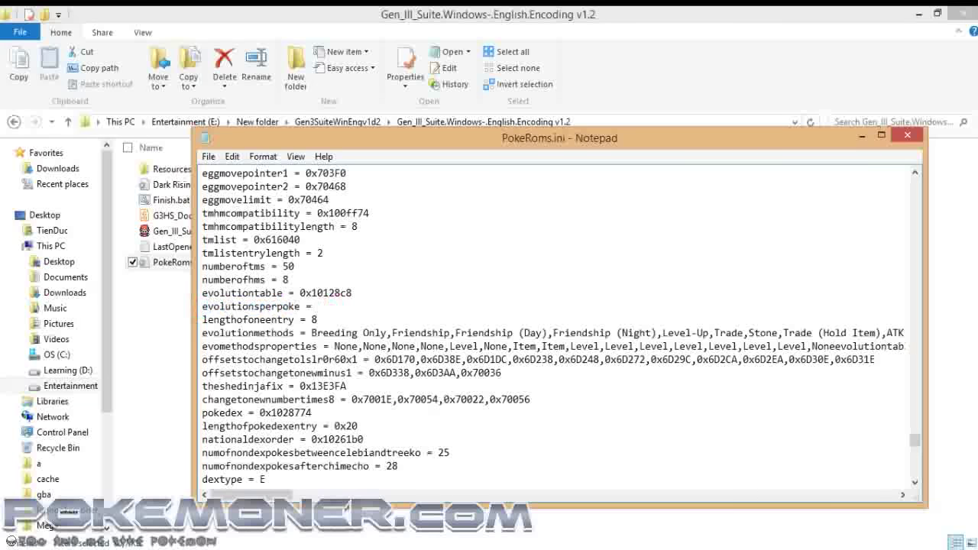
Switch to XSE and copy all the evolutionmethods and evomethodsproperties text from Script 1, then minimize XSE.
key("shift+Down")
key("shift+Down")
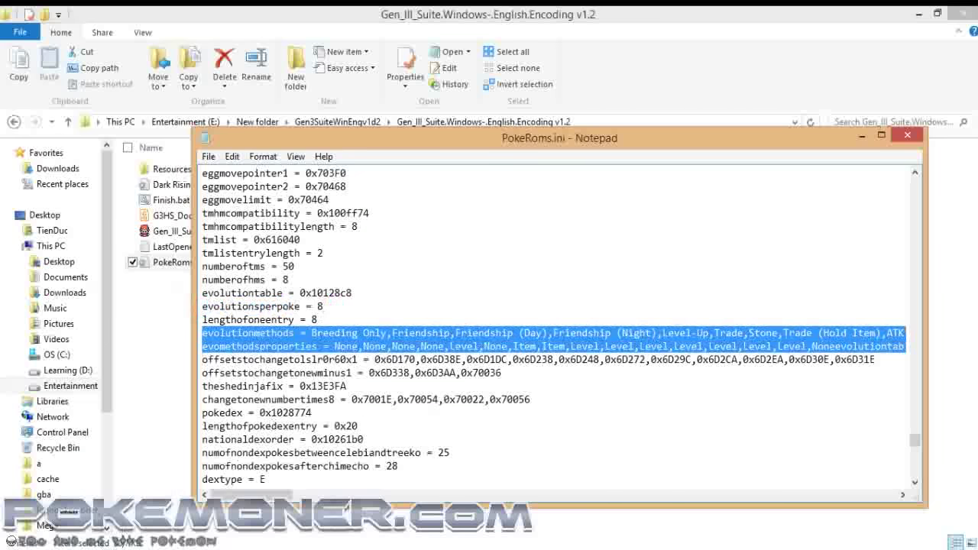
key("ctrl+c")
key("alt+Tab")
key("ctrl+v")
left_click(398, 380)
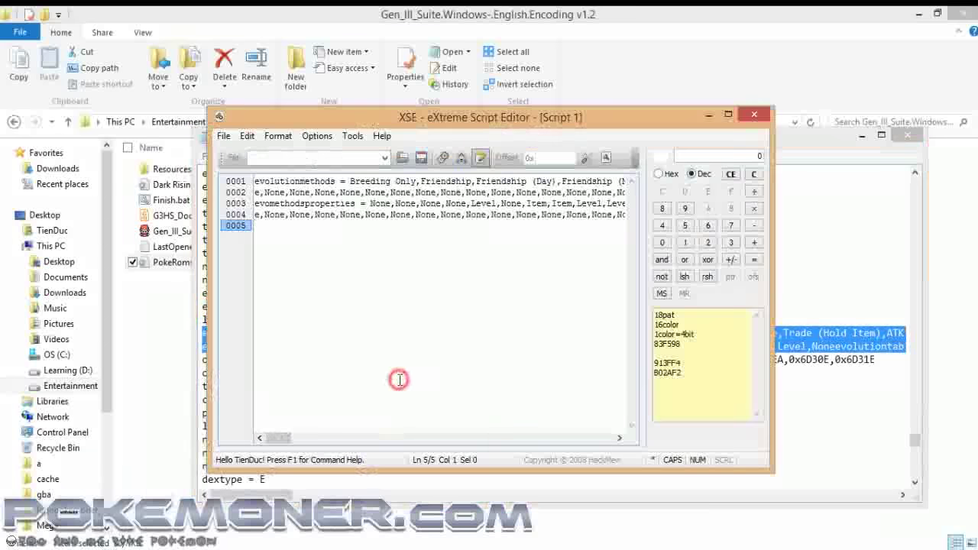
key("ctrl+a")
left_click(783, 211)
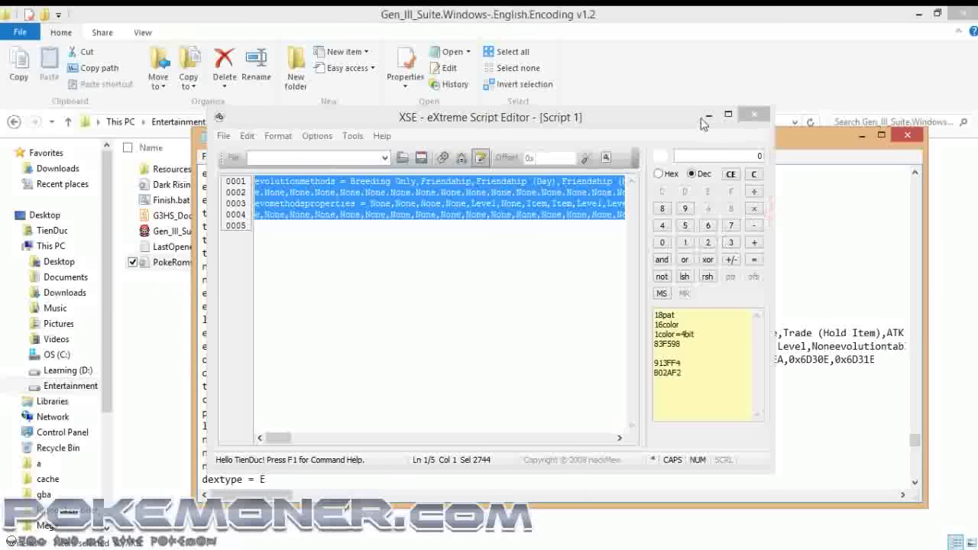
left_click(708, 115)
Replace the evolutionmethods and evomethodsproperties lines in section [0023] with the copied text.
left_click(383, 321)
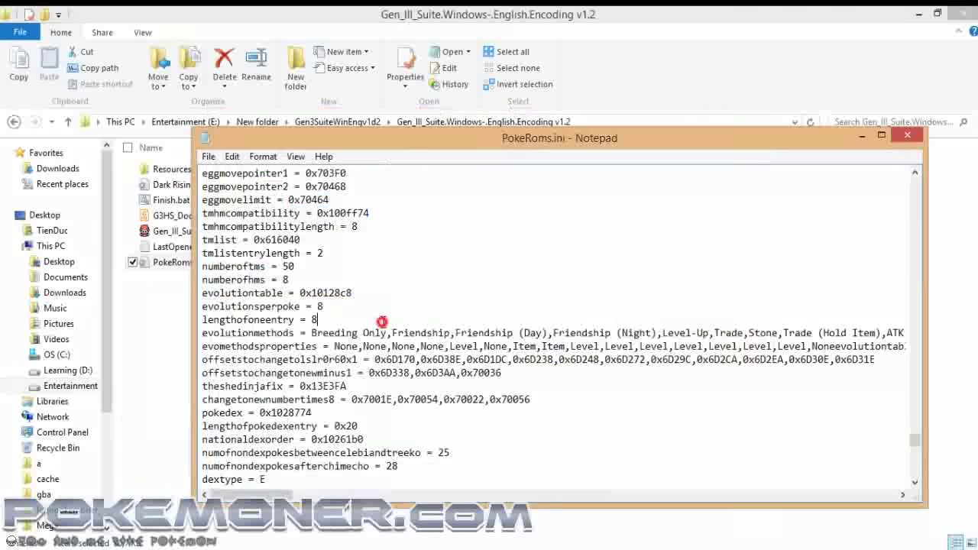
key("shift+Down")
key("shift+Down")
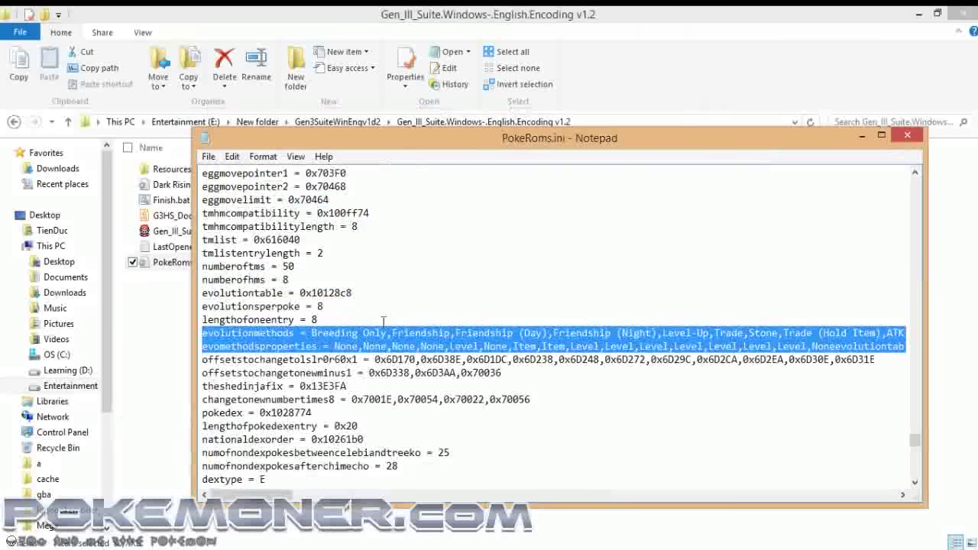
key("ctrl+v")
key("Left")
key("Right")
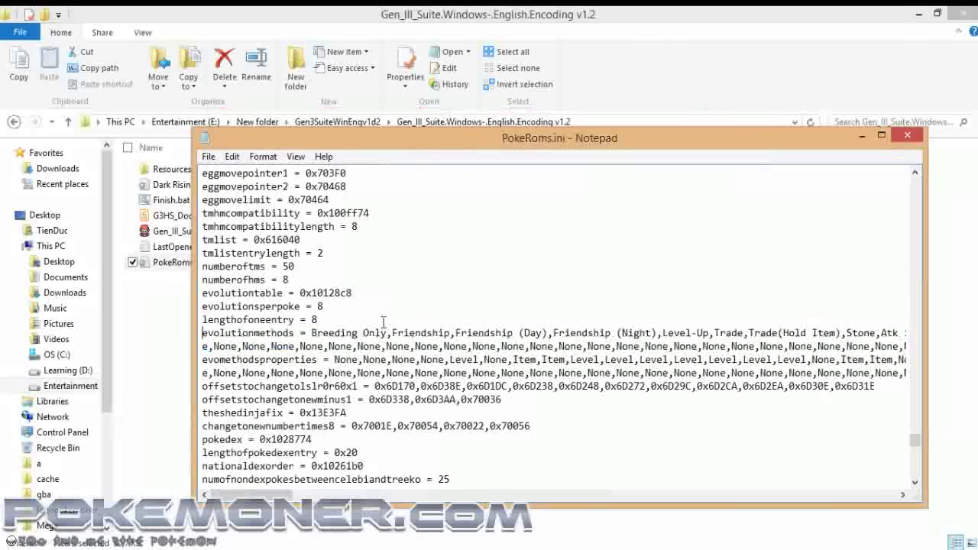
Go through the pasted evolutionmethods entries in section [0023] to check them.
key("Right")
key("Right")
key("Right")
key("Right")
key("Right")
key("Right")
key("Right")
key("Right")
key("Right")
key("Right")
key("Right")
key("Right")
key("Right")
key("Right")
key("Right")
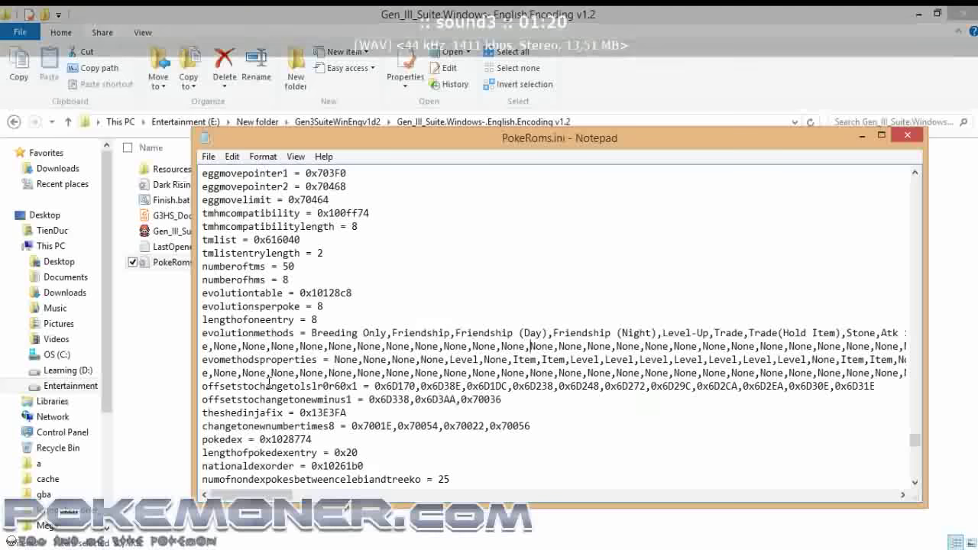
key("Left")
key("Left")
key("Left")
key("Left")
key("Left")
key("Left")
key("Left")
key("Left")
key("Left")
key("Left")
key("Left")
key("Left")
key("Left")
key("Left")
key("Left")
key("Left")
key("Left")
key("Left")
key("Left")
key("Left")
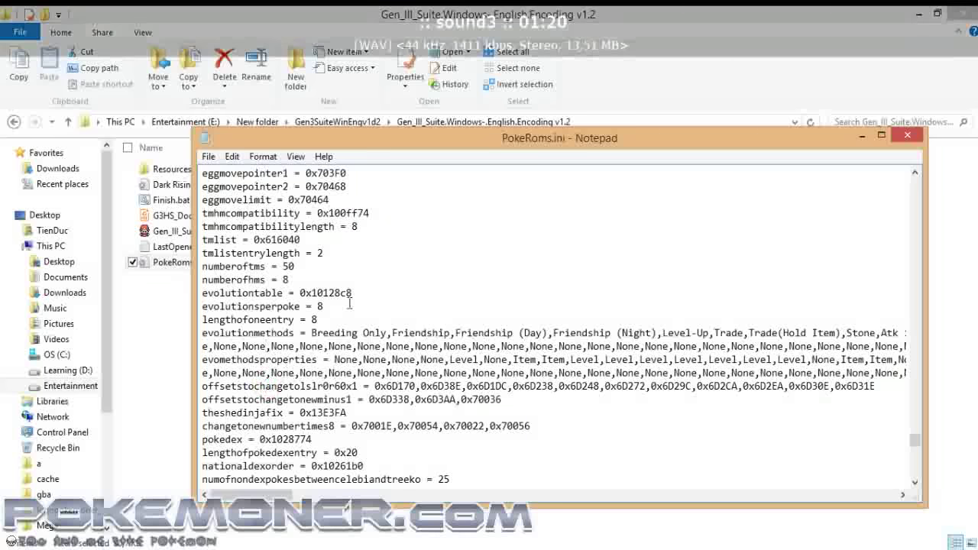
Save the changes to PokeRoms.ini and close the file.
left_click(208, 156)
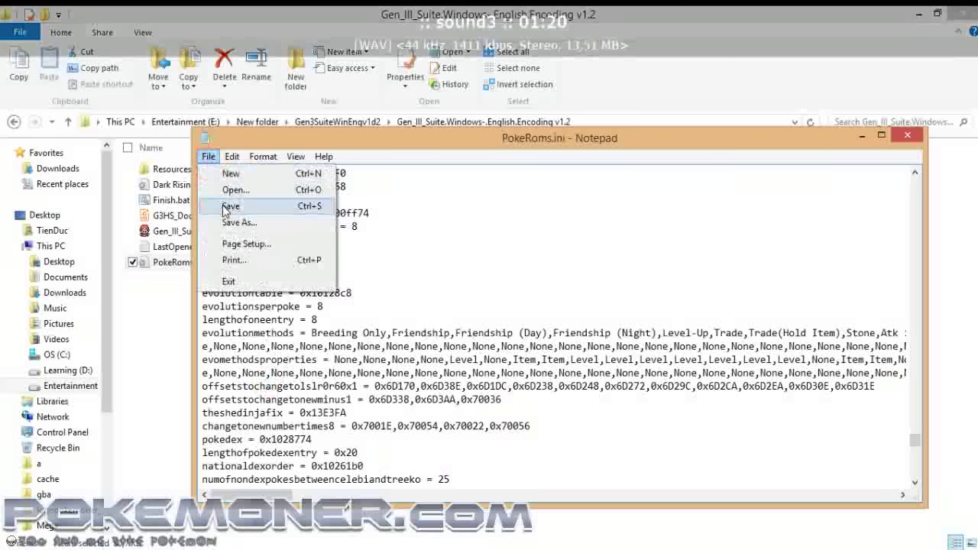
left_click(223, 204)
left_click(907, 135)
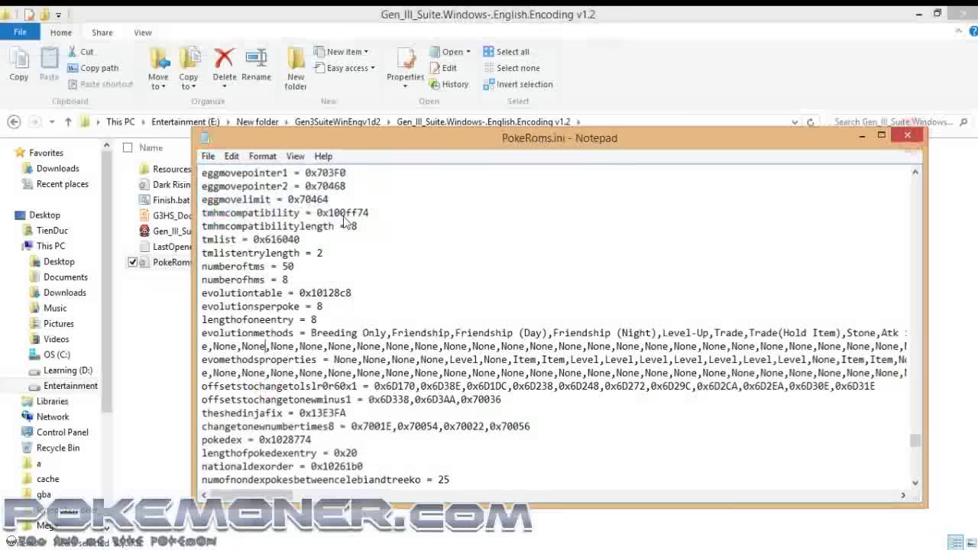
Launch Gen_III_Suite.exe and open the Pokemon Theta Emerald 721 EX Alpha 1.1 ROM from the New folder directory.
double_click(267, 233)
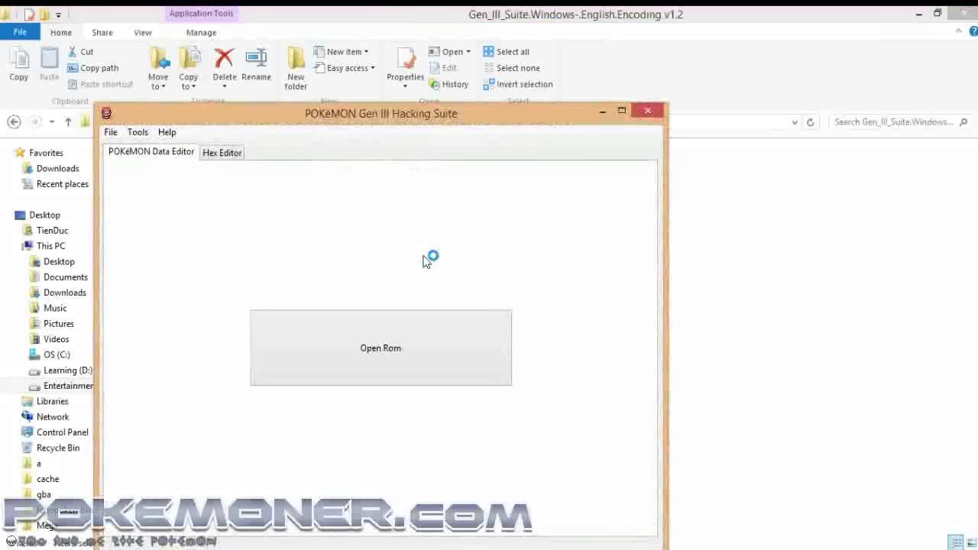
left_click(437, 334)
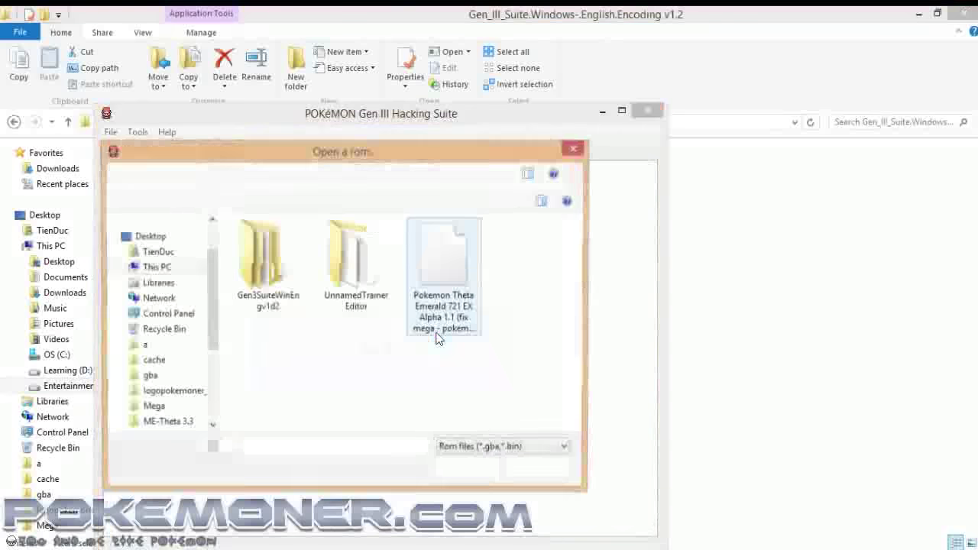
double_click(442, 306)
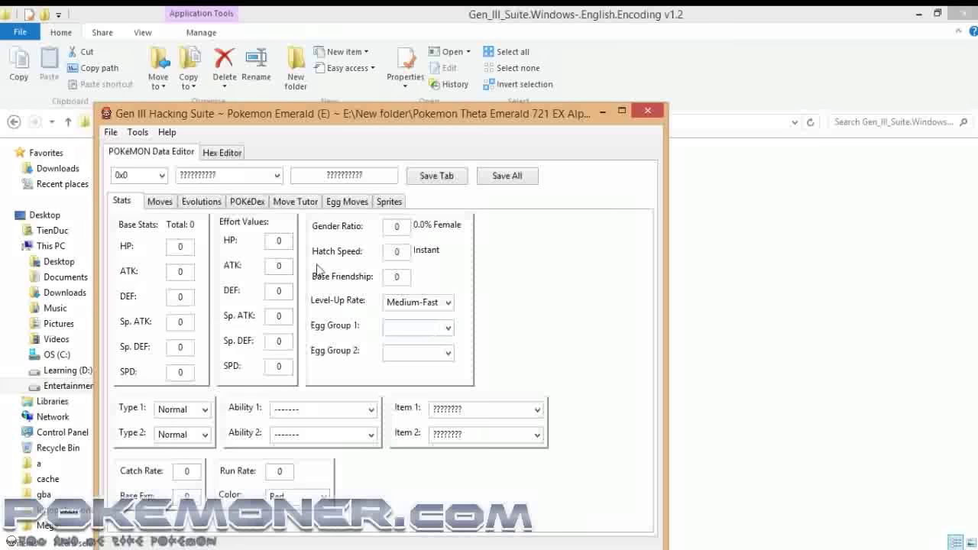
Select Charizard and check its evolution entries, then its stats.
left_click(277, 176)
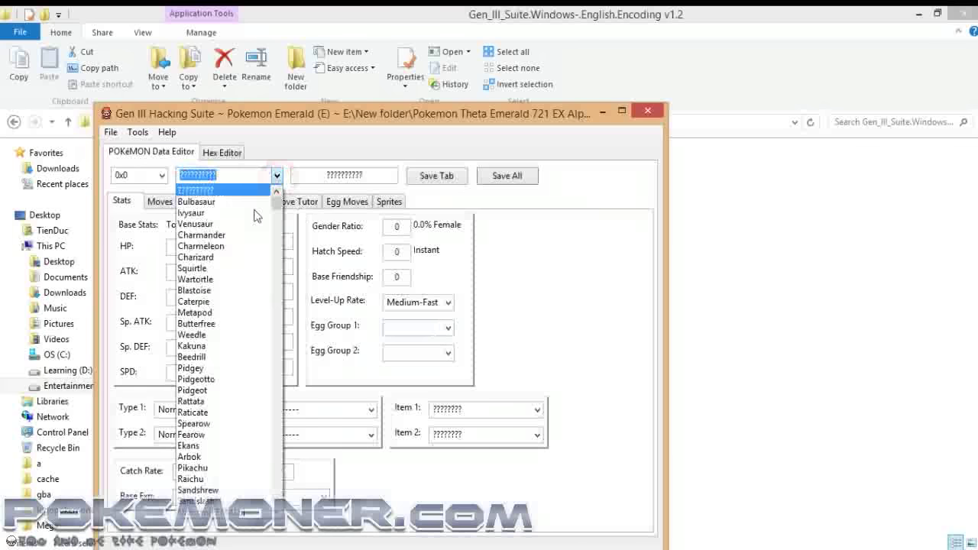
left_click(219, 257)
left_click(200, 201)
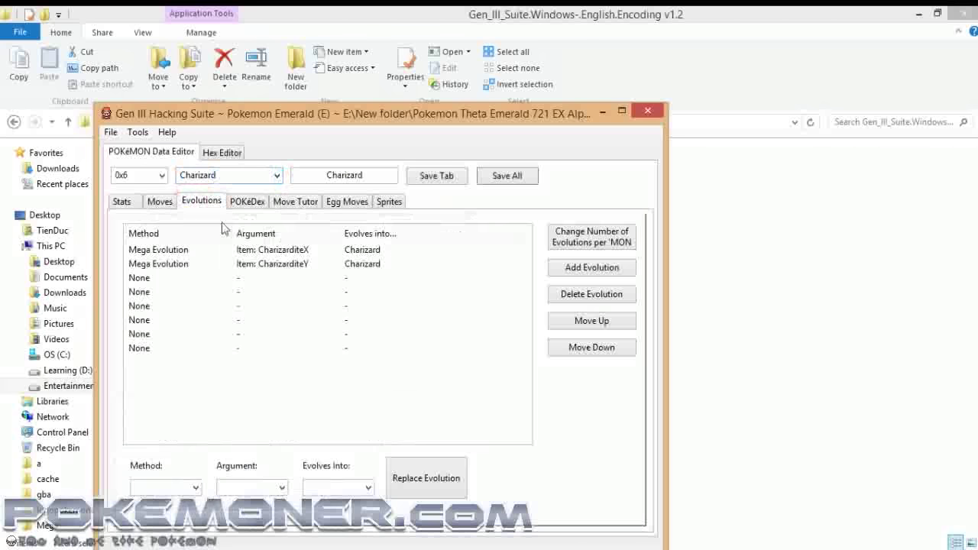
left_click(119, 202)
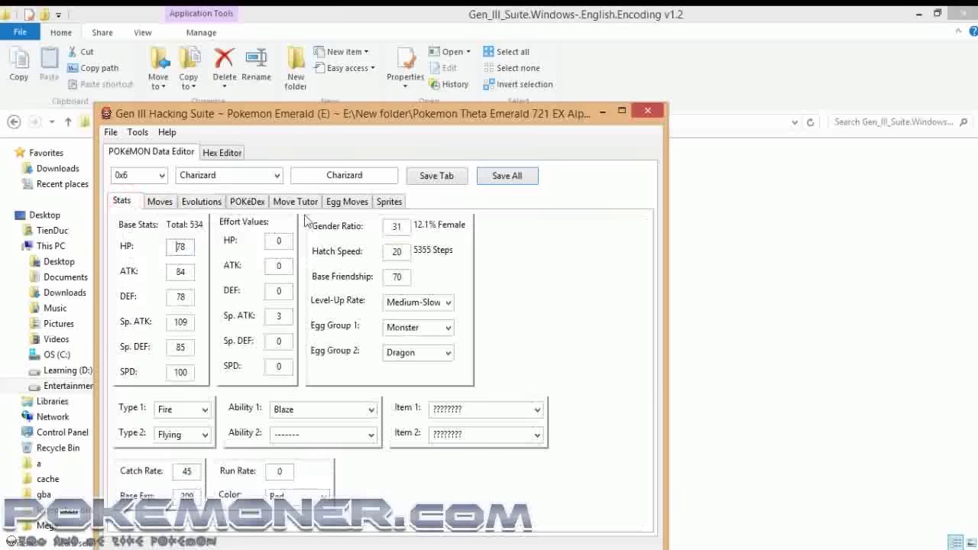
Select Torchic and change its Level-Up evolution into Combusken to level 6.
left_click(276, 175)
left_click_drag(277, 205, 274, 299)
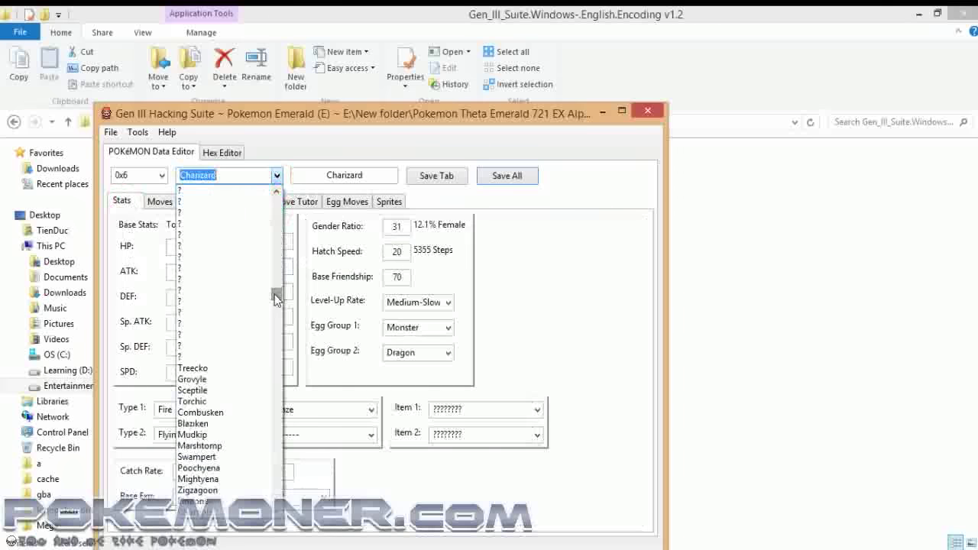
left_click(215, 405)
left_click(197, 202)
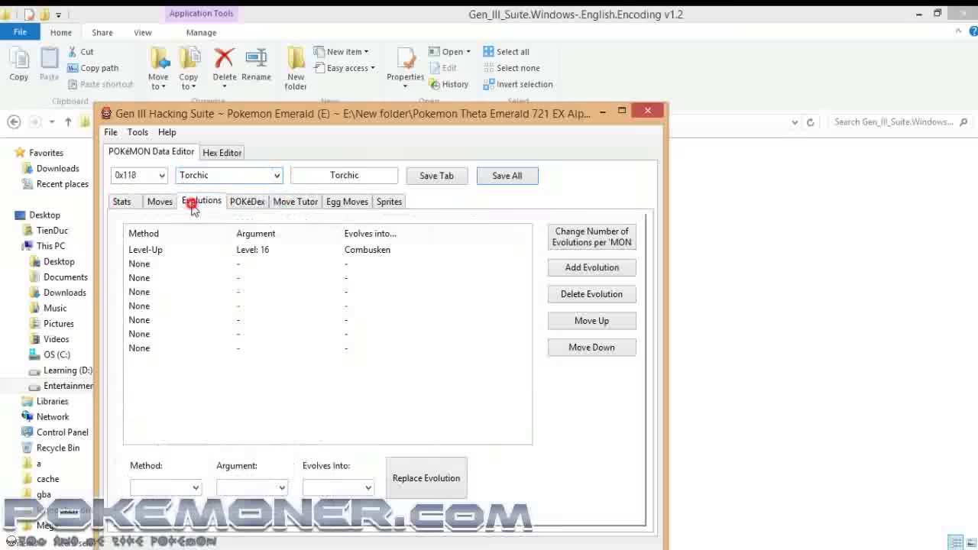
left_click(228, 251)
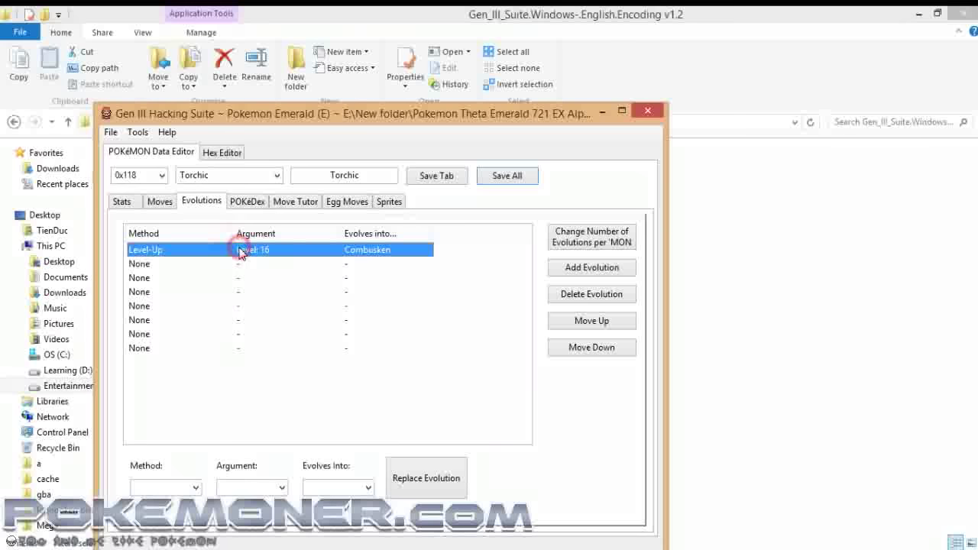
left_click(282, 488)
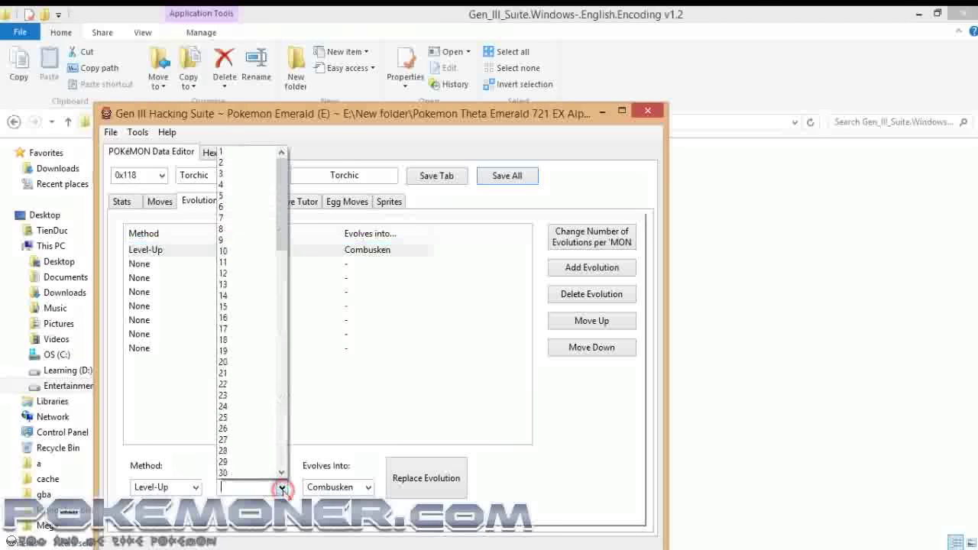
left_click(245, 208)
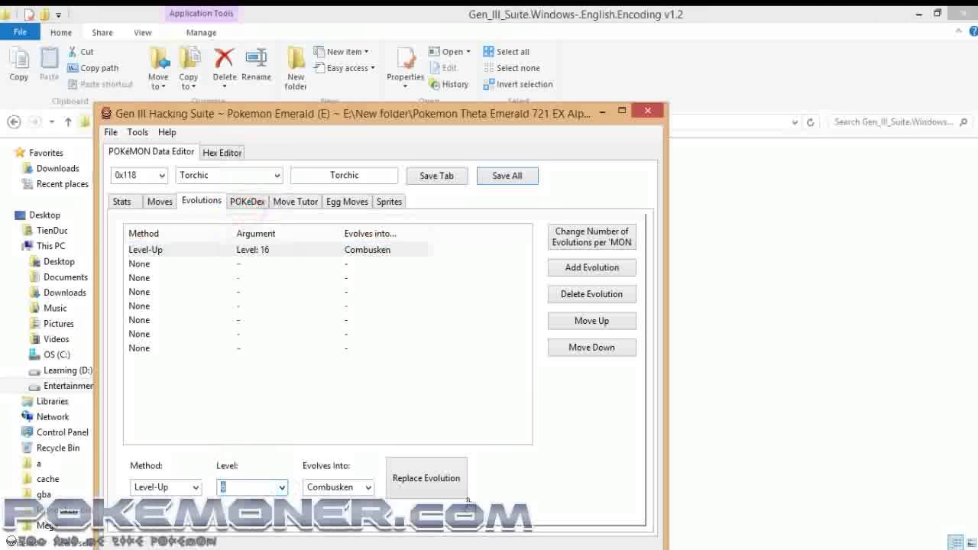
left_click(436, 487)
For Torchic's second evolution entry, choose the Mega Evolution method with Potion as the item.
left_click(201, 265)
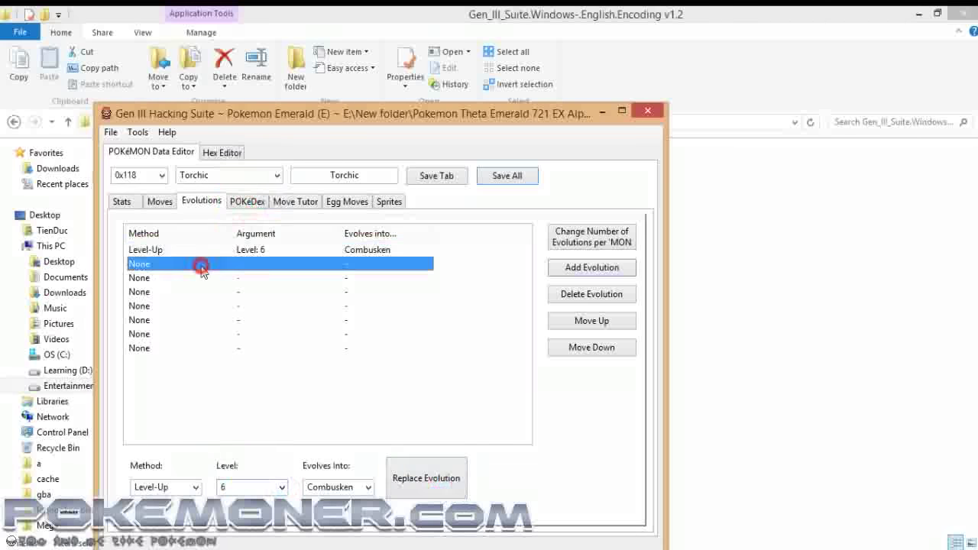
left_click(196, 488)
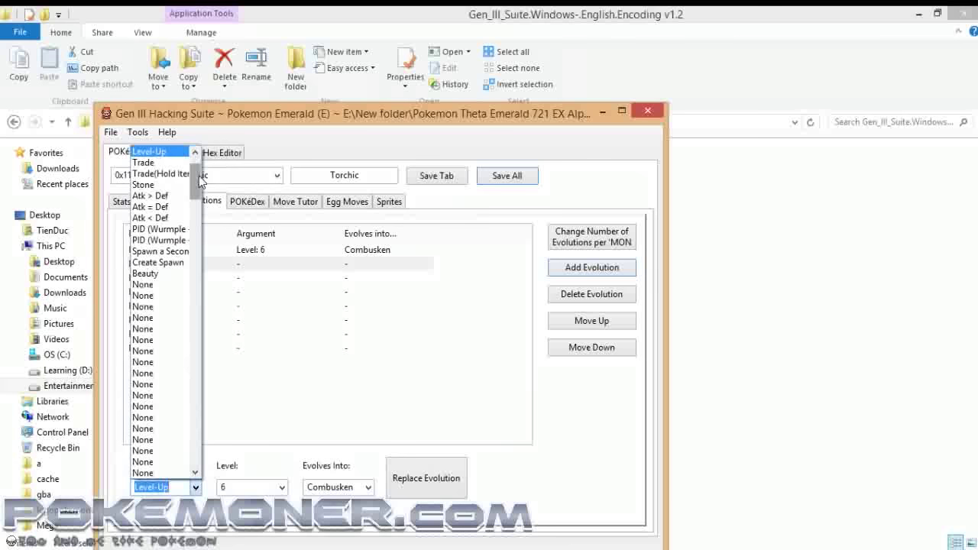
left_click_drag(197, 180, 196, 461)
left_click(169, 473)
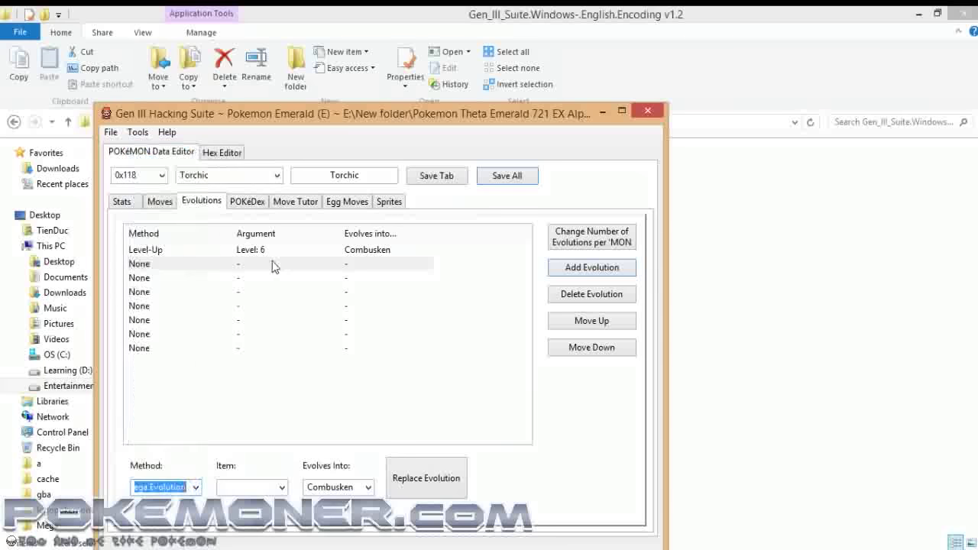
left_click(282, 488)
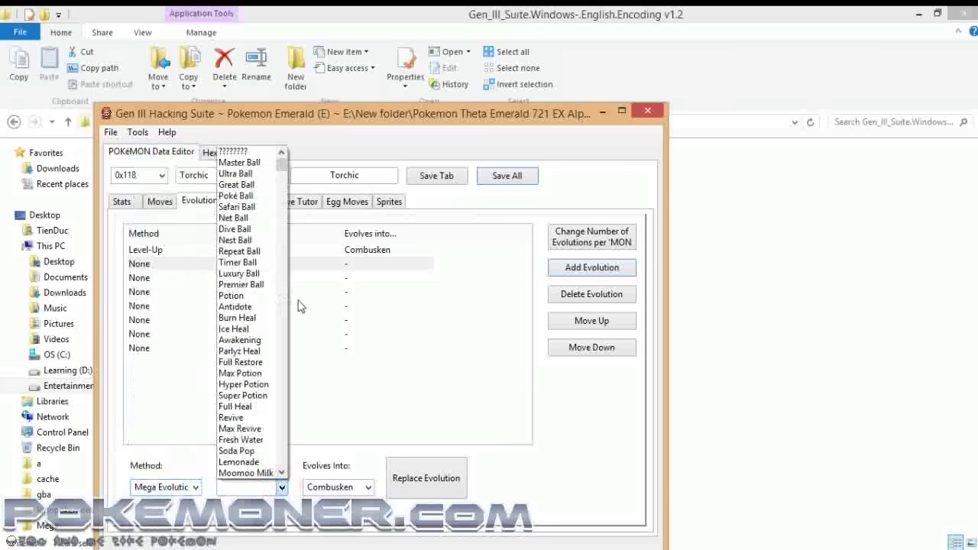
left_click(271, 298)
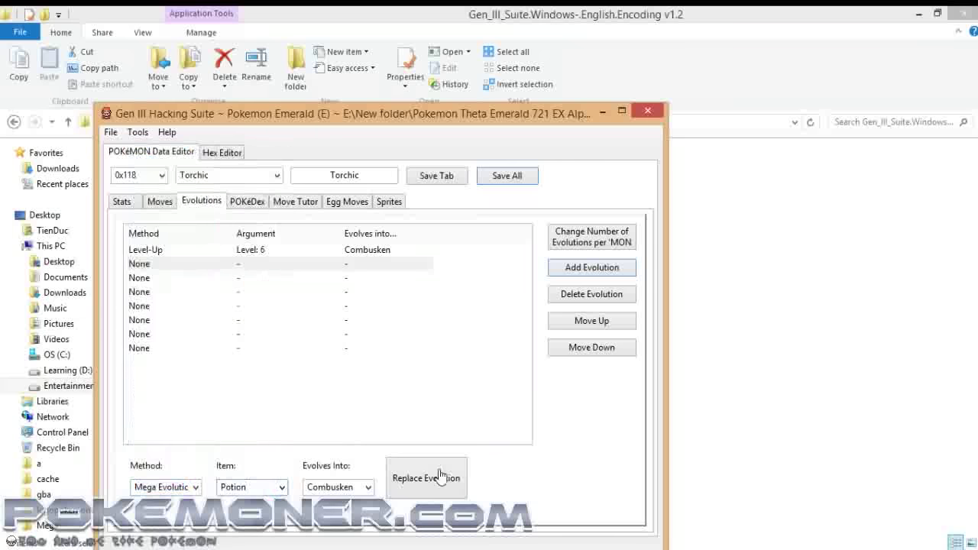
Choose Zygarde as the Mega Evolution result and apply it to Torchic's second evolution entry.
left_click(367, 489)
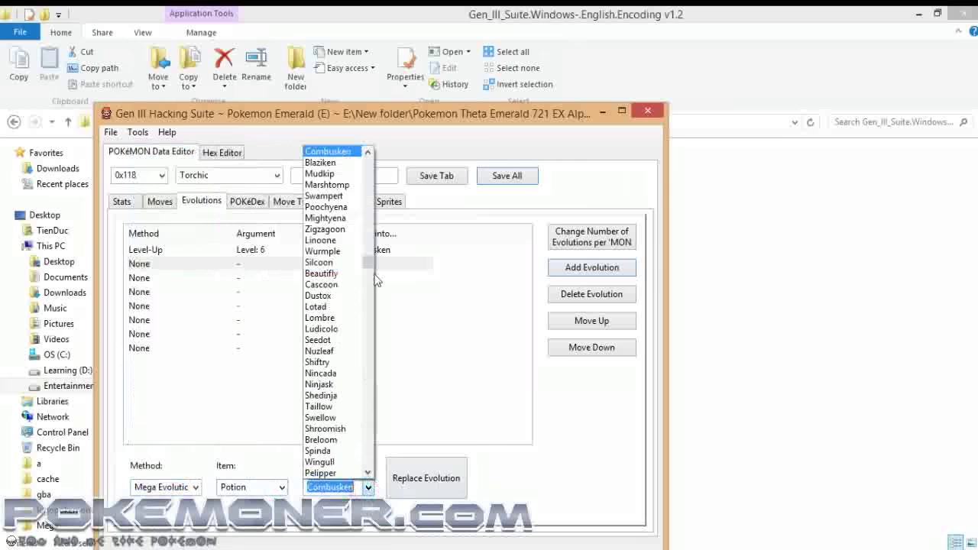
left_click_drag(367, 263, 363, 450)
left_click(319, 440)
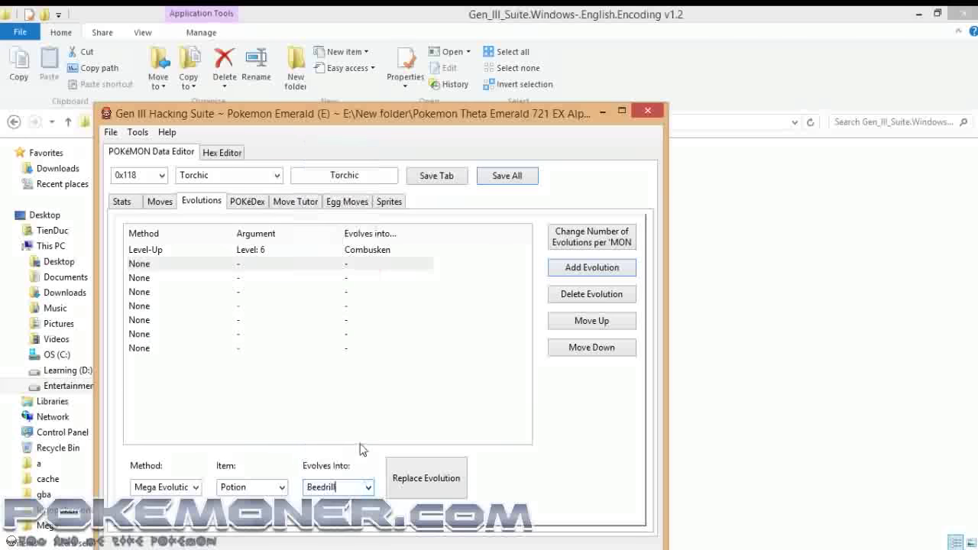
left_click(367, 487)
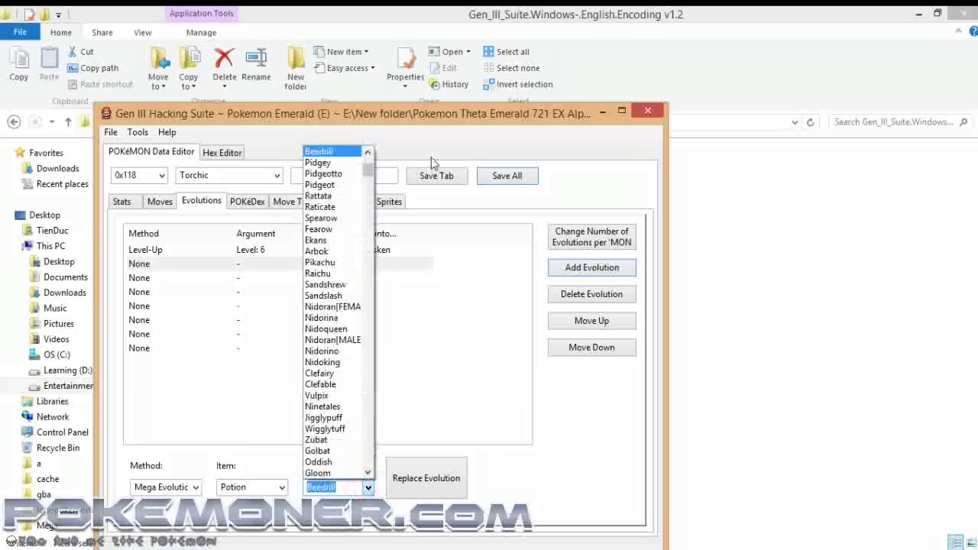
left_click_drag(375, 170, 373, 458)
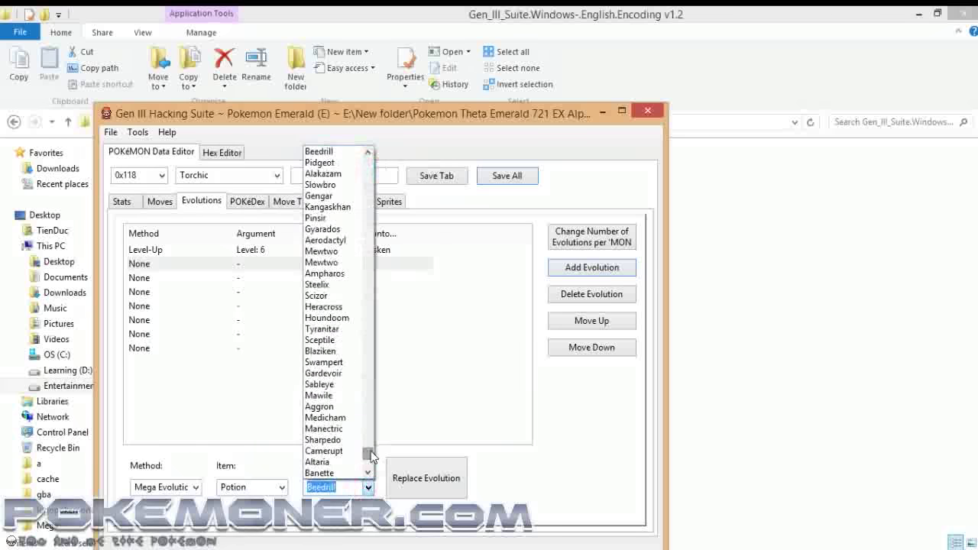
left_click_drag(373, 451, 371, 401)
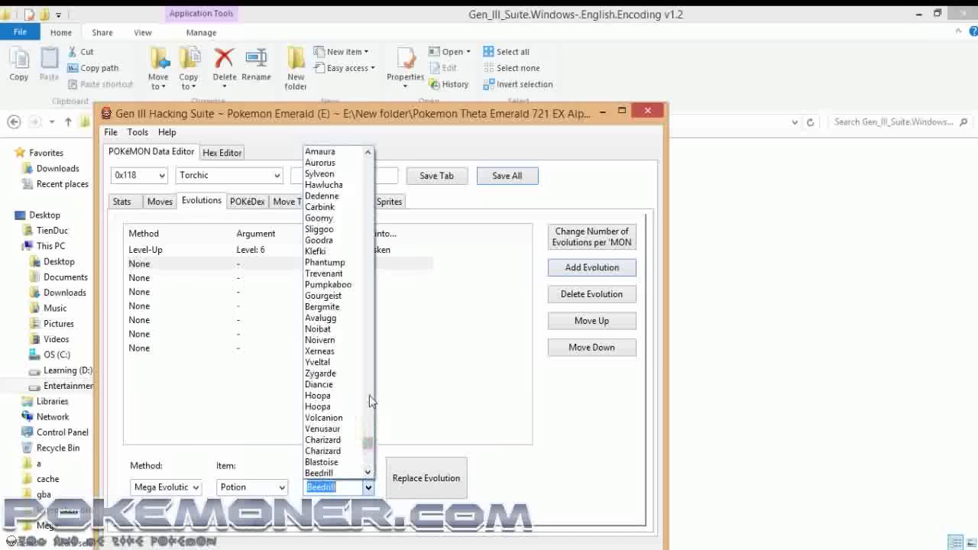
left_click(336, 373)
left_click(406, 481)
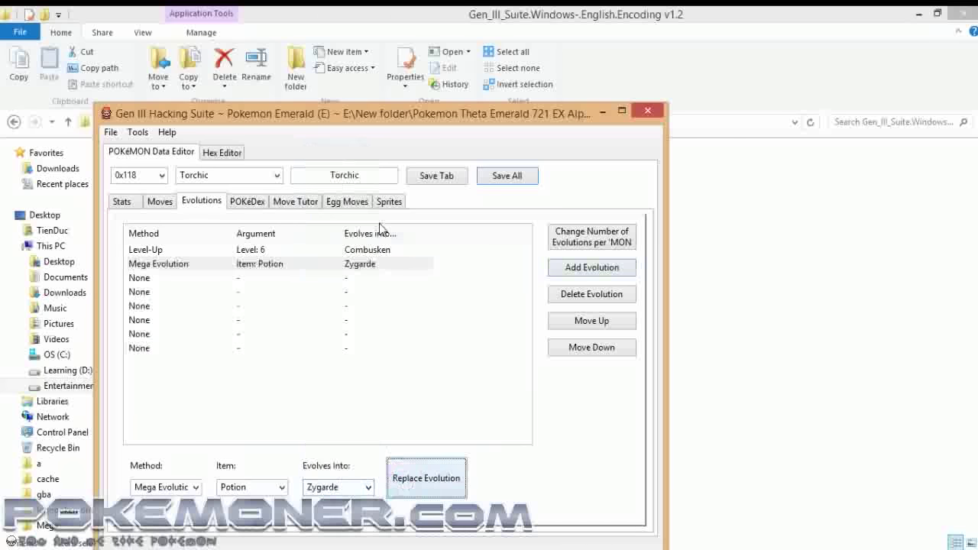
For Torchic's third evolution entry, choose the Level-Up method at level 7.
left_click(292, 278)
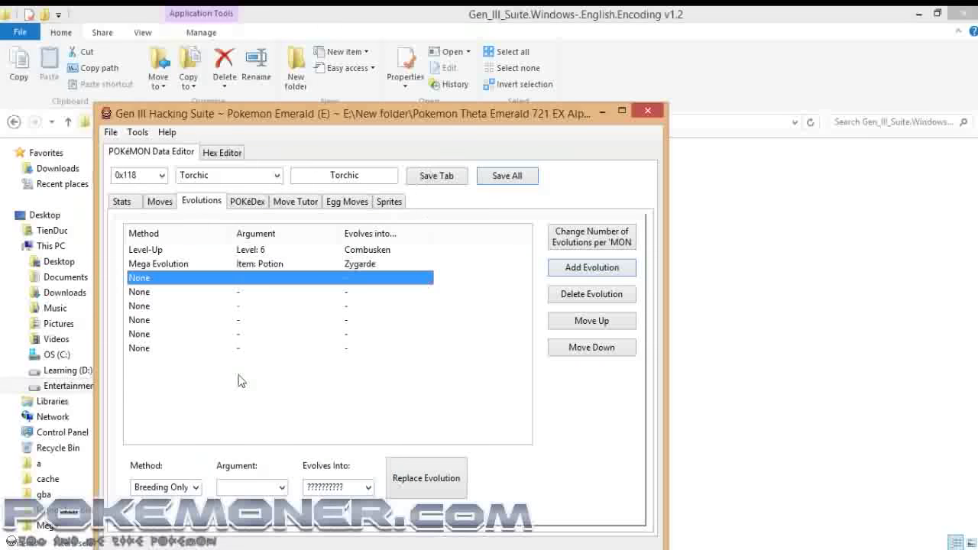
left_click(196, 488)
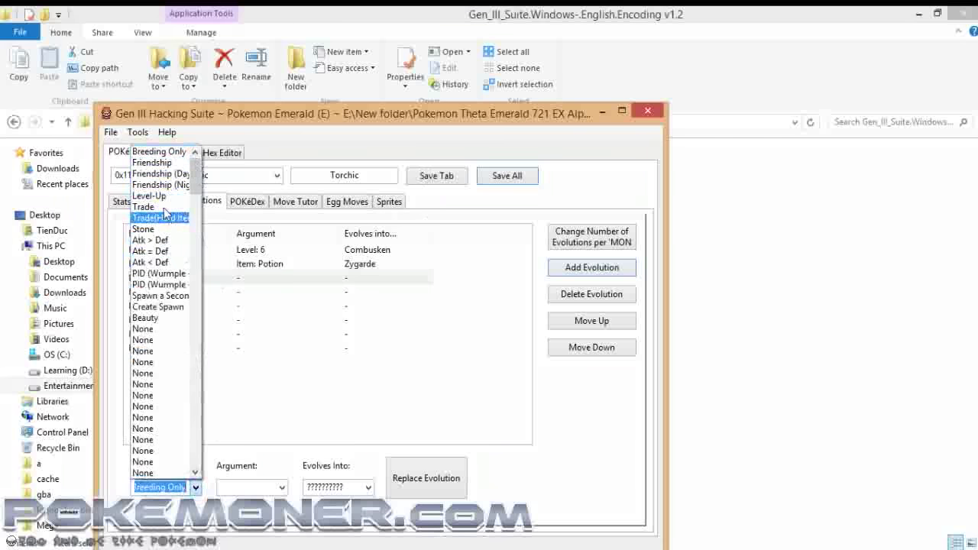
left_click(160, 195)
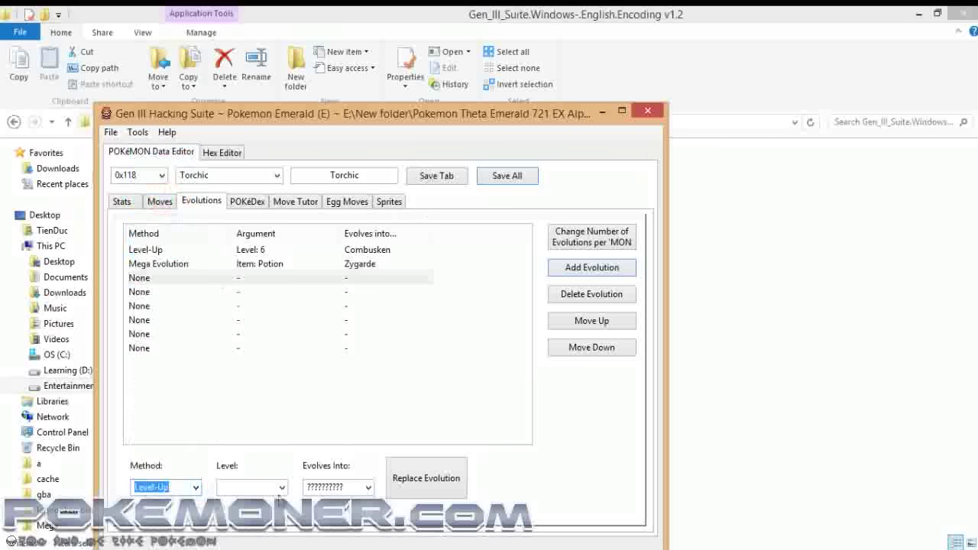
left_click(281, 489)
left_click(268, 219)
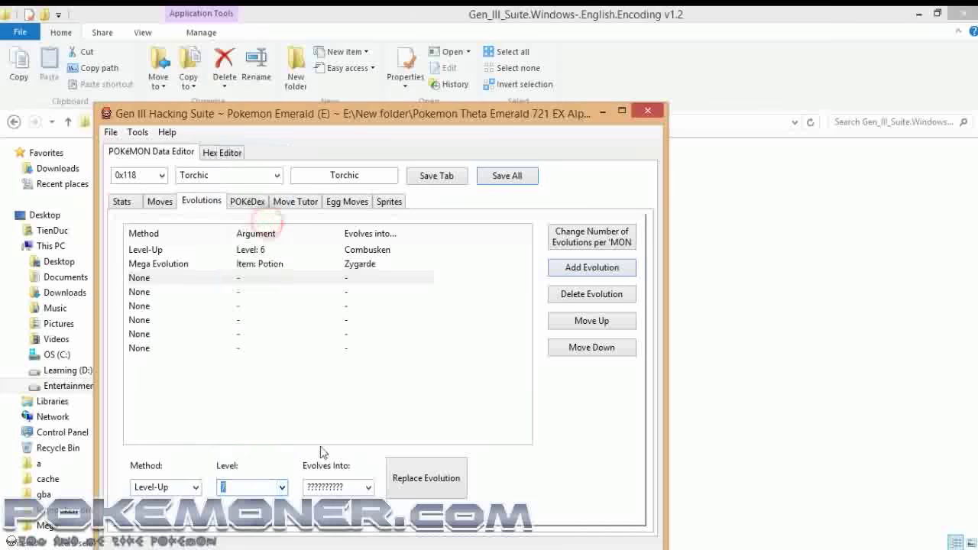
Choose Sylveon as the level 7 evolution result and apply it to Torchic's third evolution entry.
left_click(368, 487)
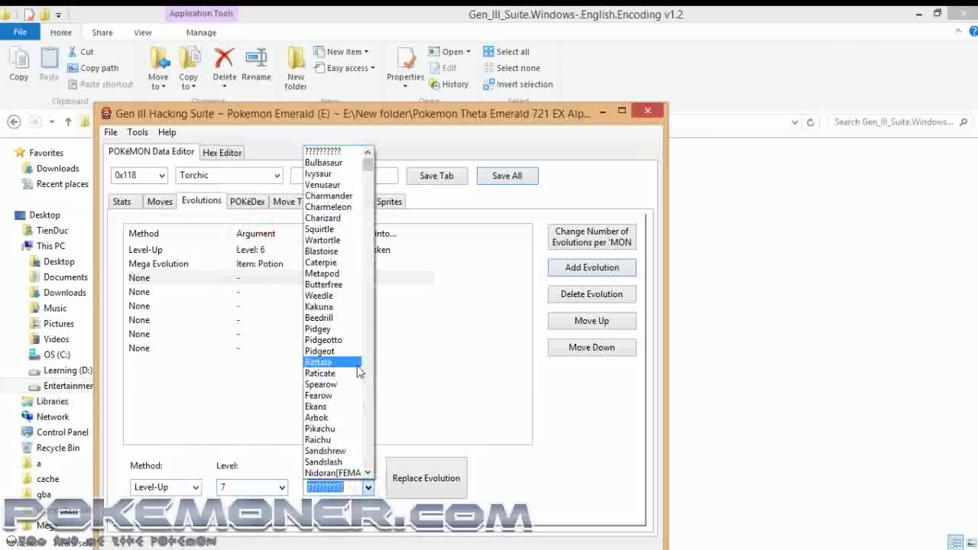
left_click(345, 221)
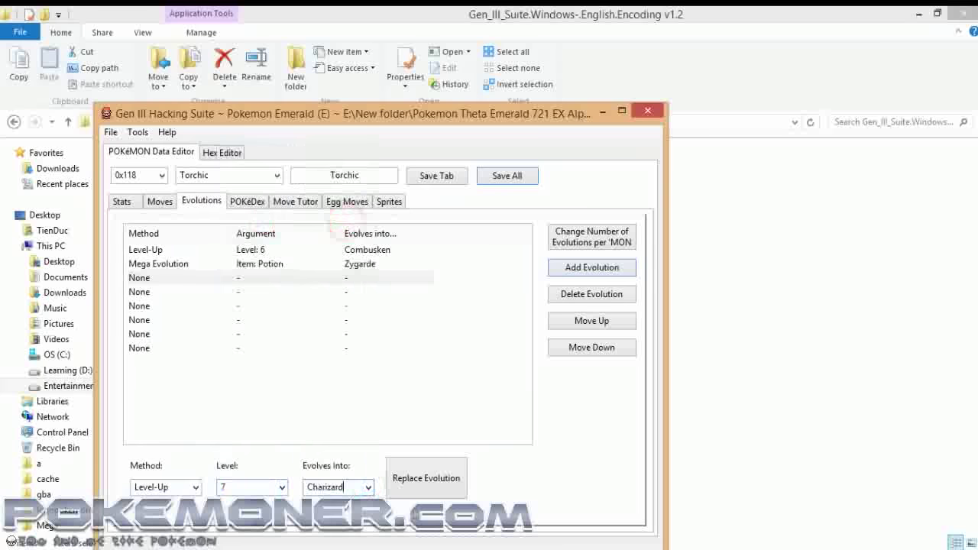
left_click(367, 487)
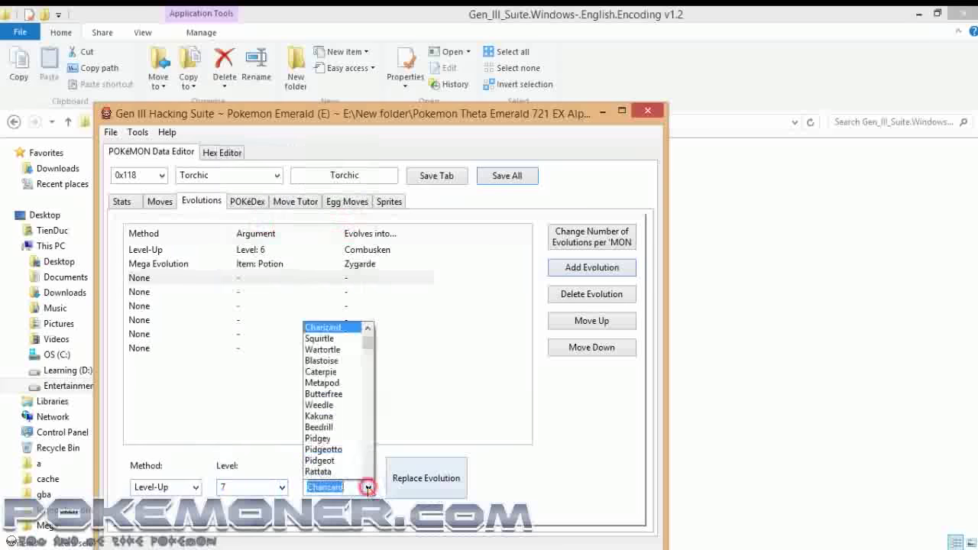
left_click(370, 455)
left_click(369, 455)
left_click(370, 455)
left_click(370, 455)
left_click(370, 455)
left_click(370, 455)
left_click(370, 455)
left_click(370, 455)
left_click(370, 455)
left_click(370, 455)
left_click(370, 455)
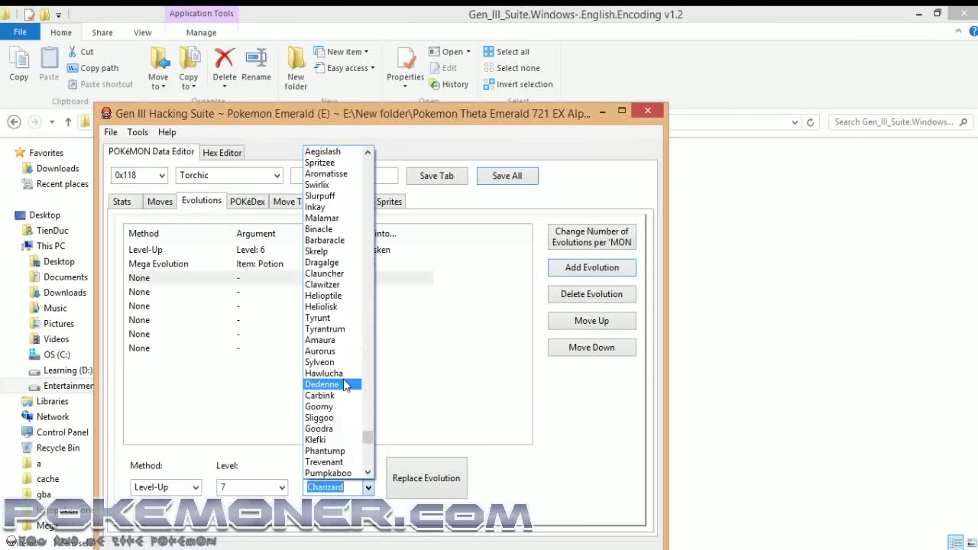
left_click(330, 363)
left_click(407, 474)
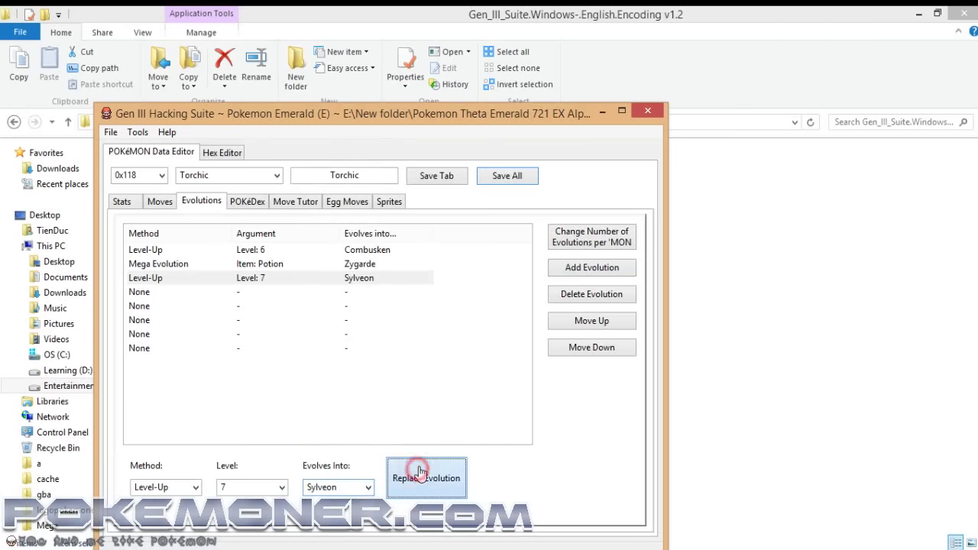
Save Torchic's evolution changes and close Gen III Hacking Suite.
left_click(426, 177)
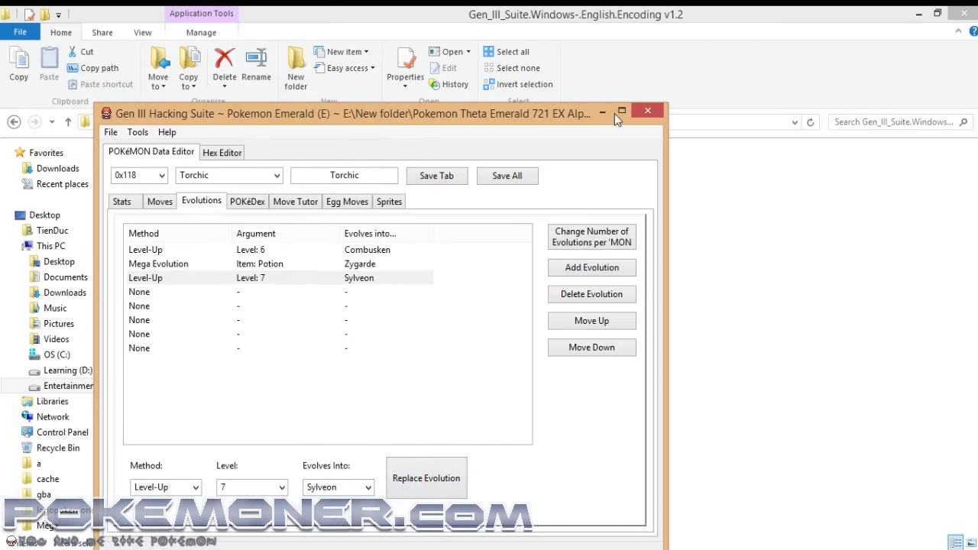
left_click(641, 110)
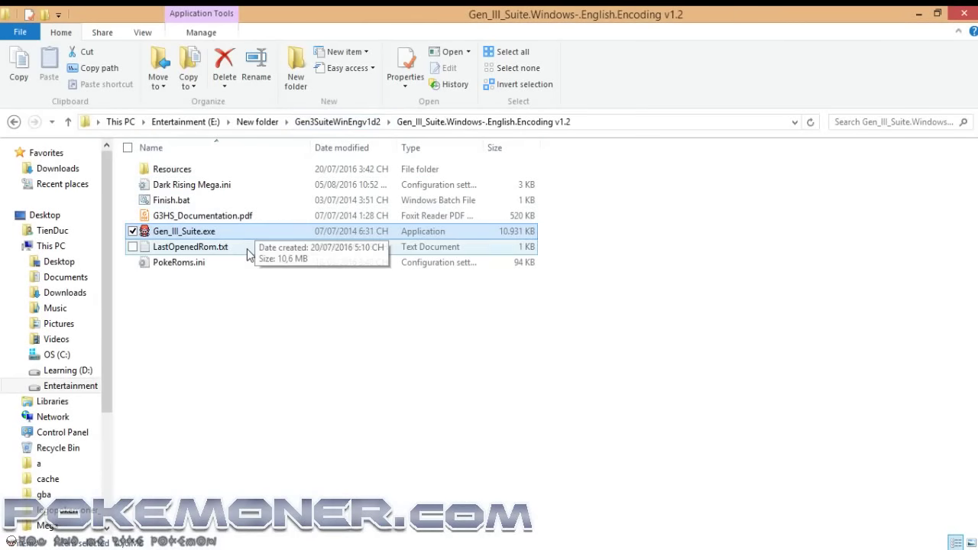
left_click(256, 265)
double_click(255, 265)
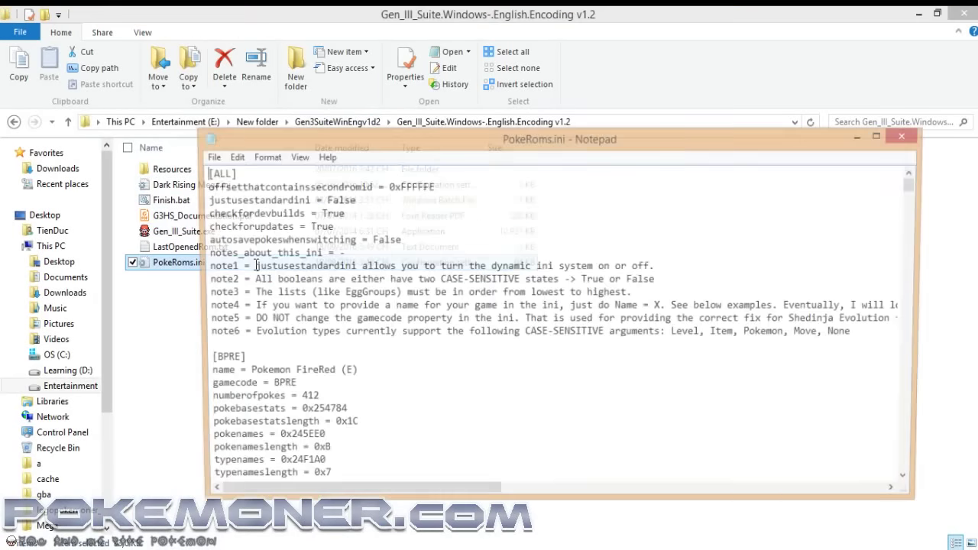
left_click(863, 137)
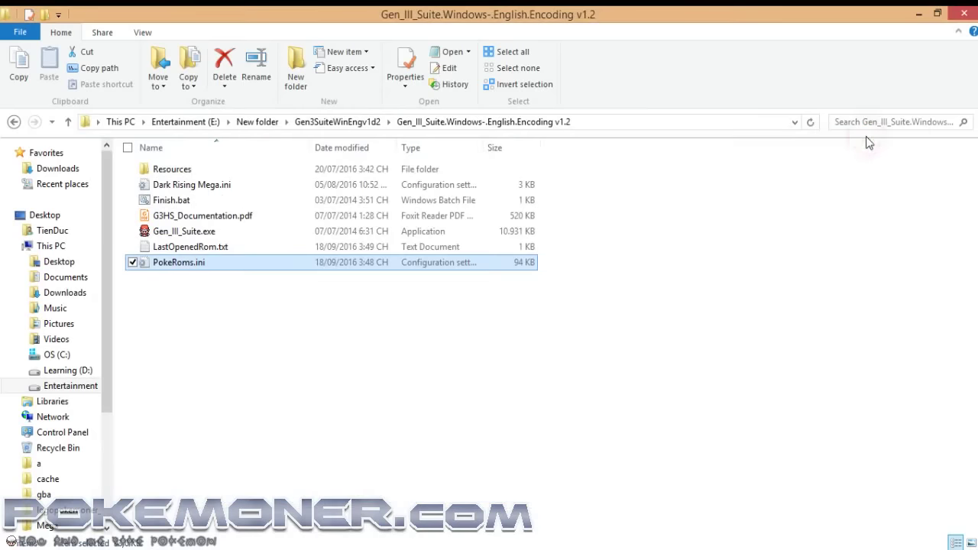
Go to the UnnamedTrainerEditor folder inside New folder and open TrainerEditor.ini.
left_click(342, 122)
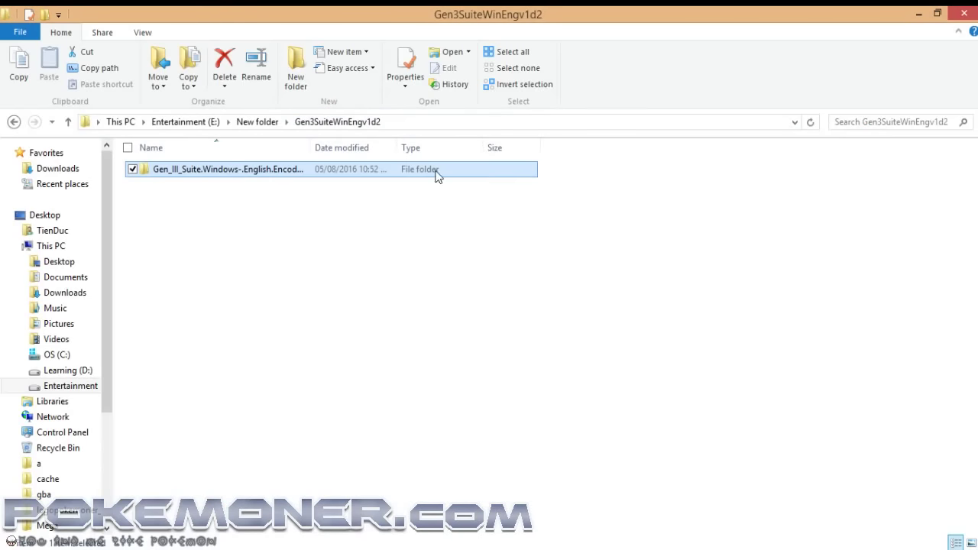
left_click(266, 123)
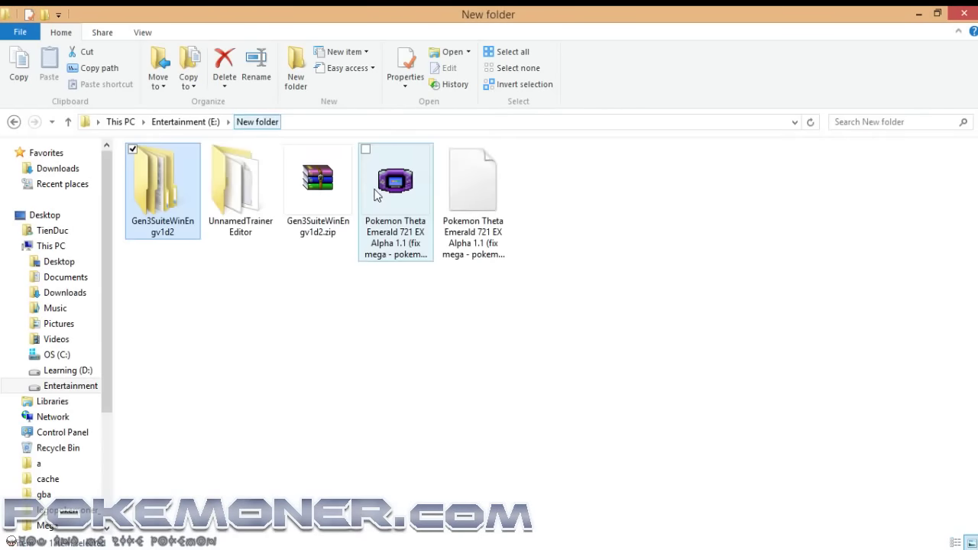
double_click(254, 211)
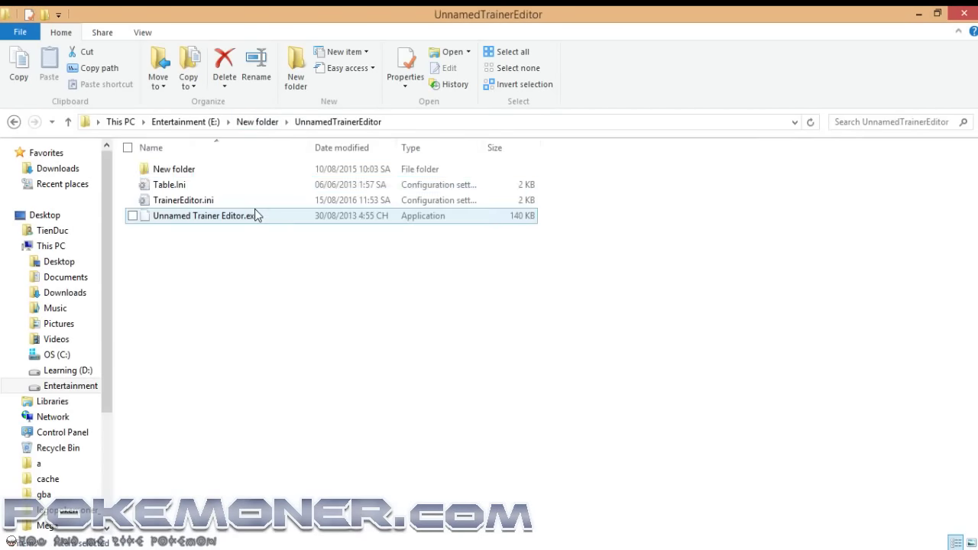
left_click(256, 211)
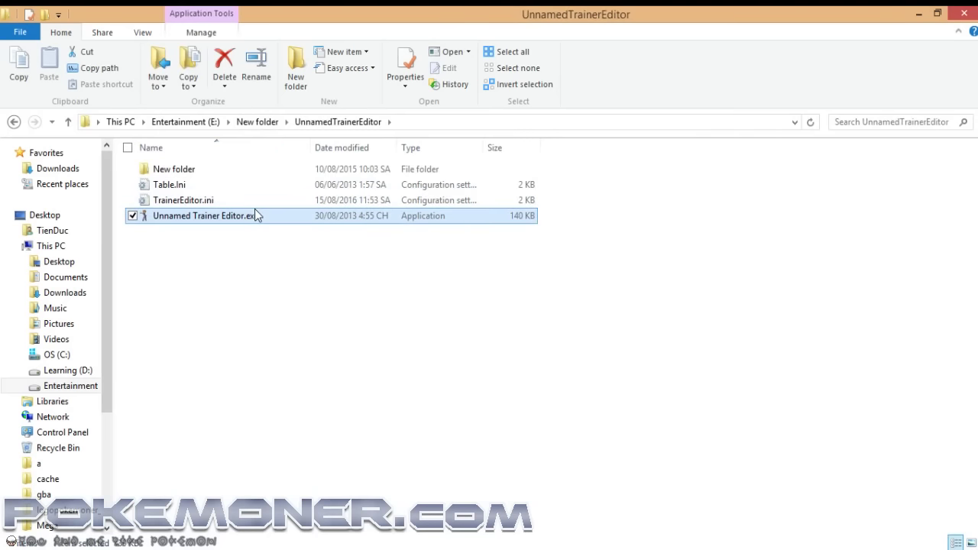
key("Up")
key("Return")
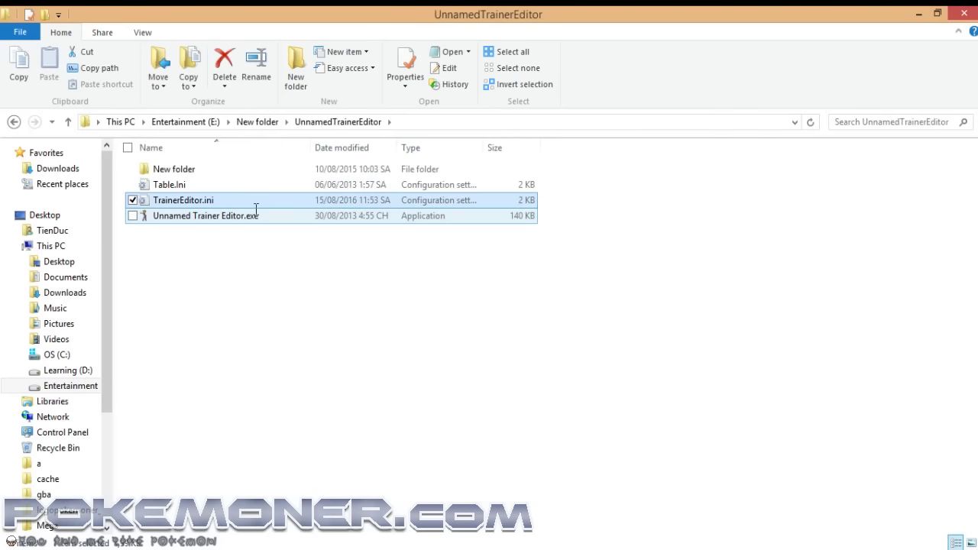